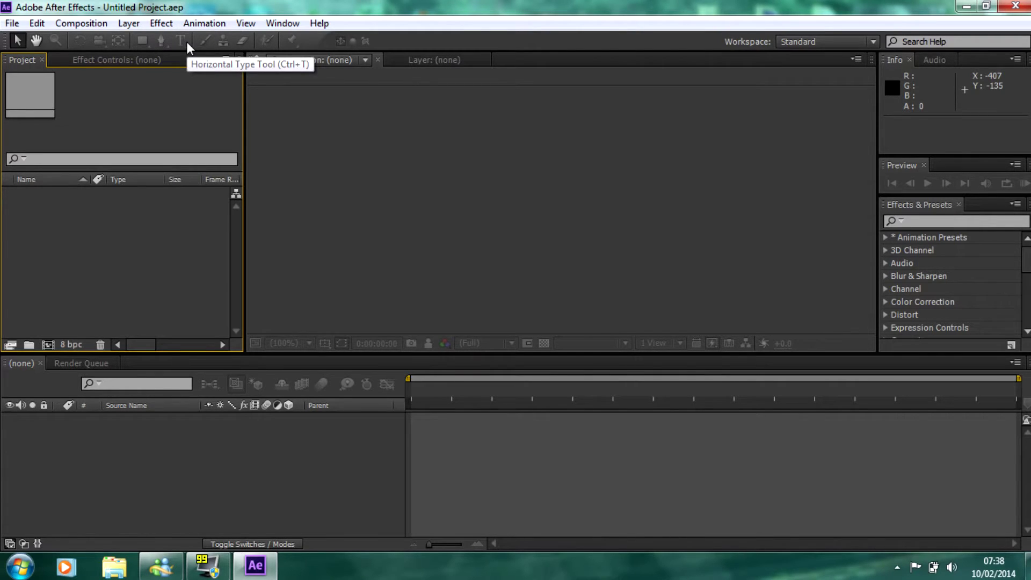
Step: Create a 30-second 1920×1080, 29.97 fps HDTV composition named 'Burst'
left_click(166, 436)
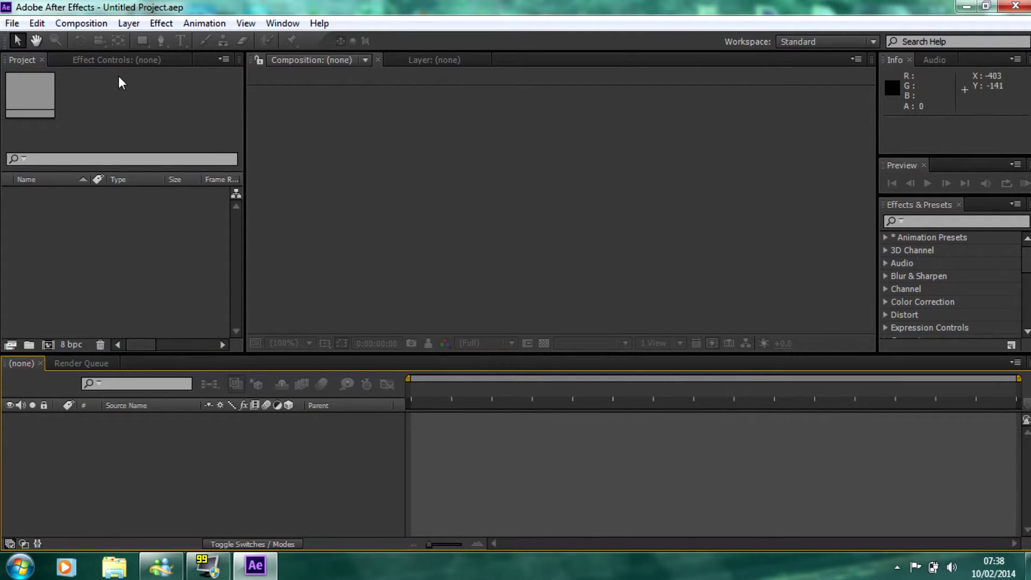
left_click(95, 25)
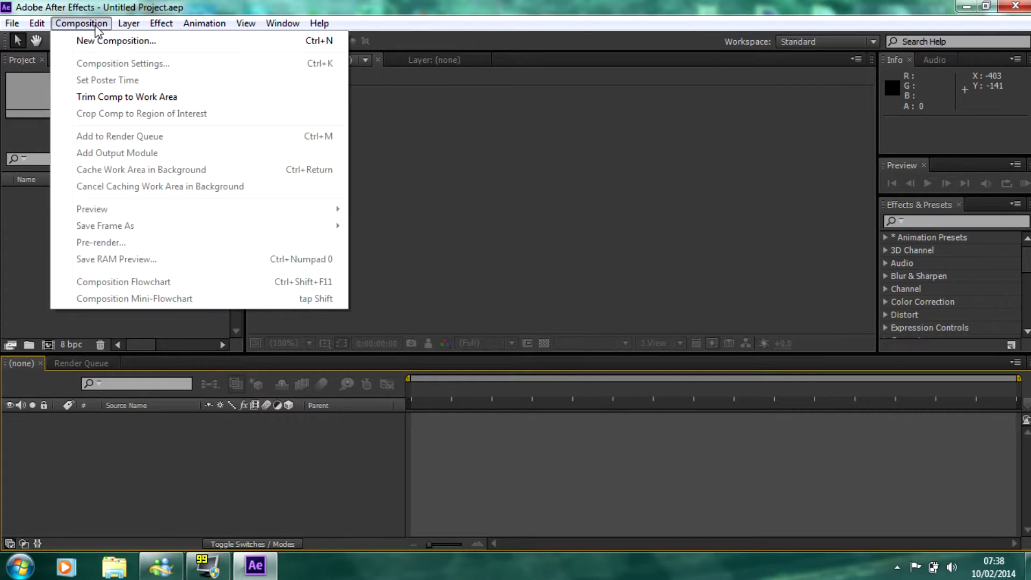
left_click(422, 8)
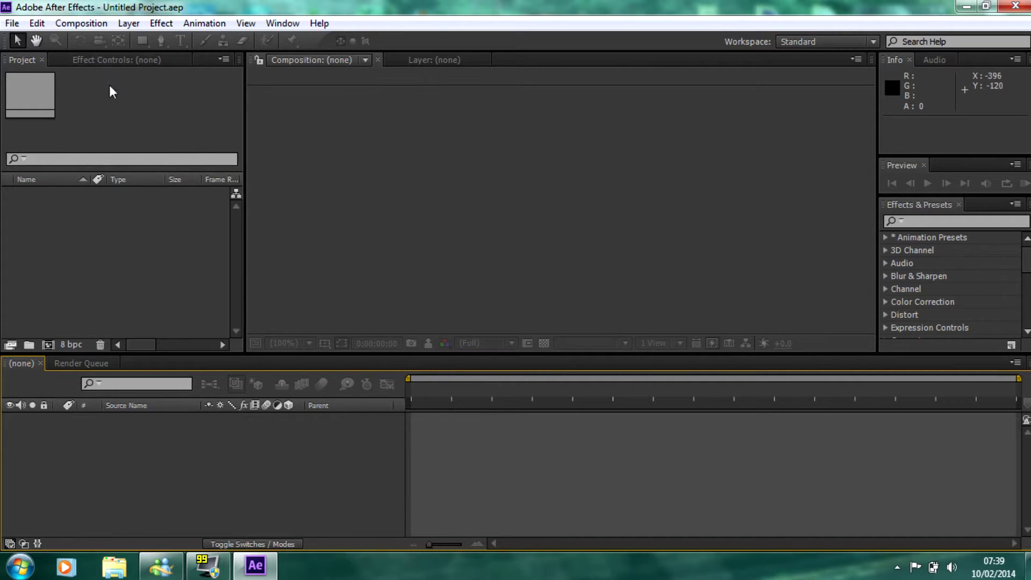
left_click(86, 24)
left_click(95, 40)
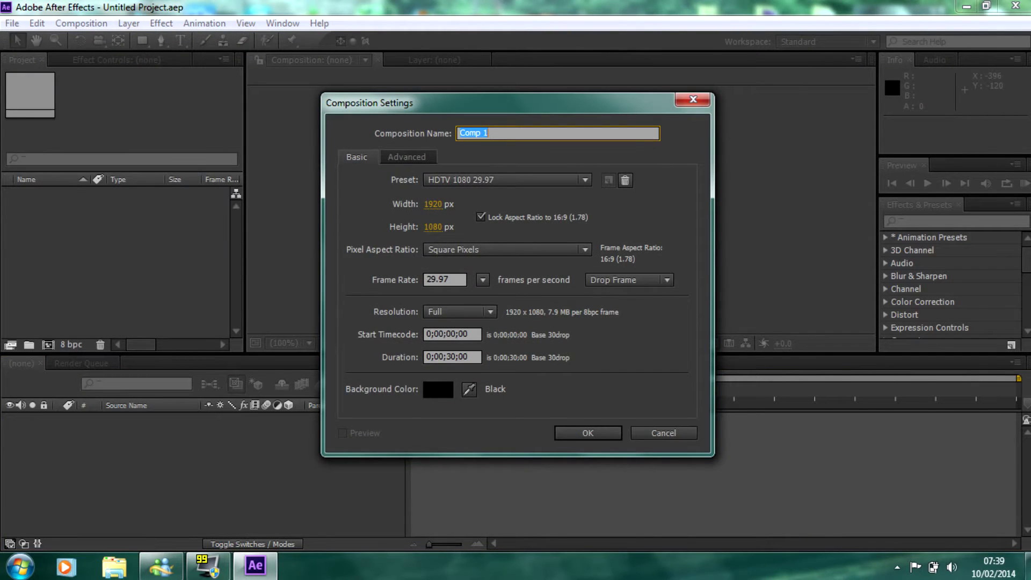
type("R")
key("BackSpace")
type("Burst")
left_click(568, 431)
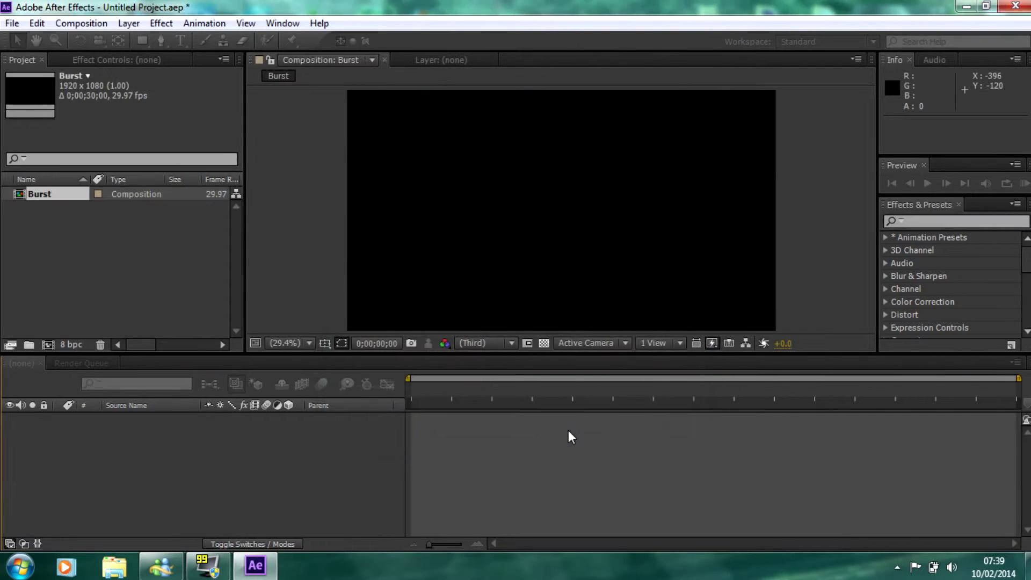
left_click(15, 25)
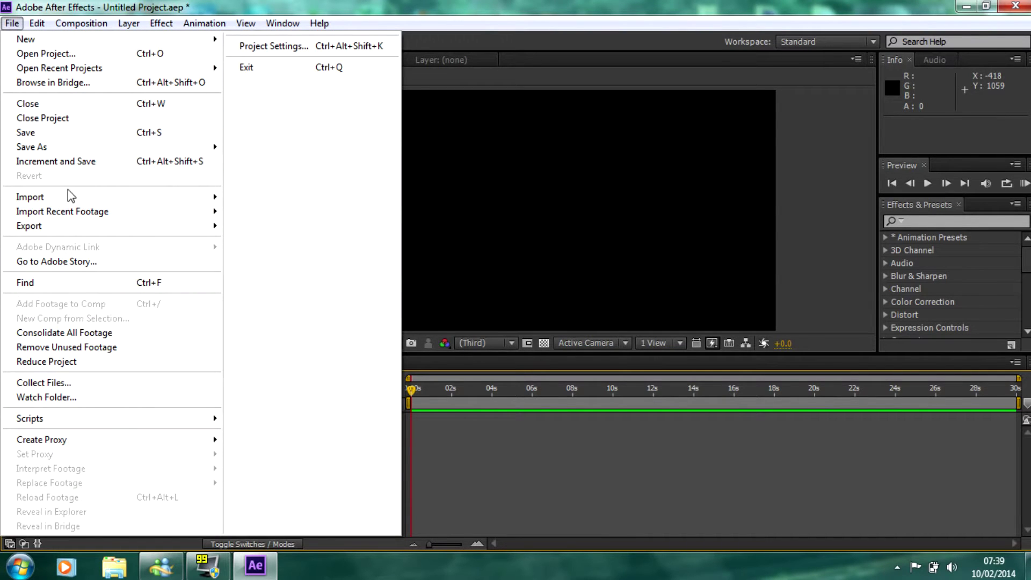
Step: Import 'Darth Tribal Logo - 3 (1080p).png' and drag it into the Burst composition
mouse_move(79, 195)
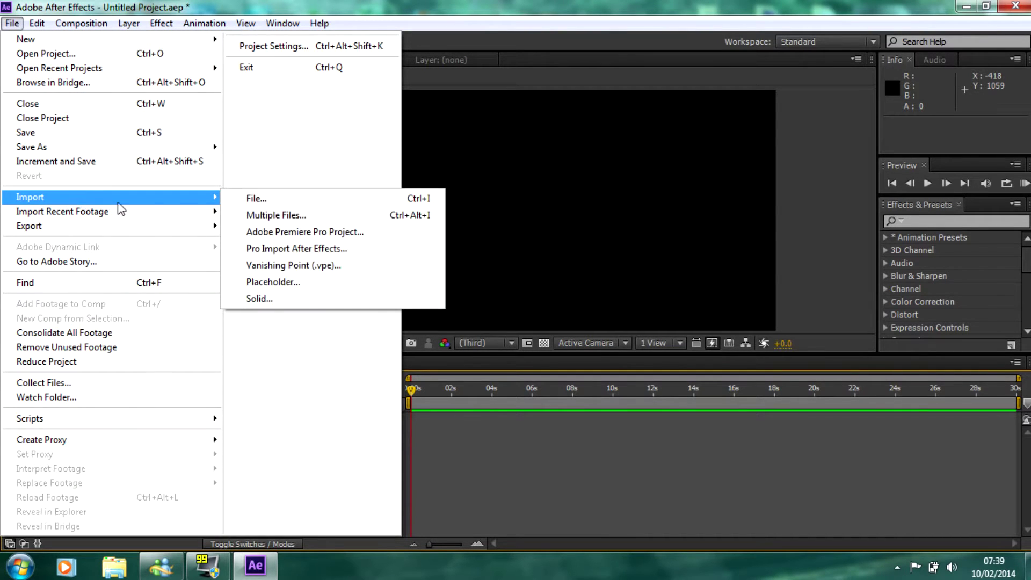
left_click(252, 199)
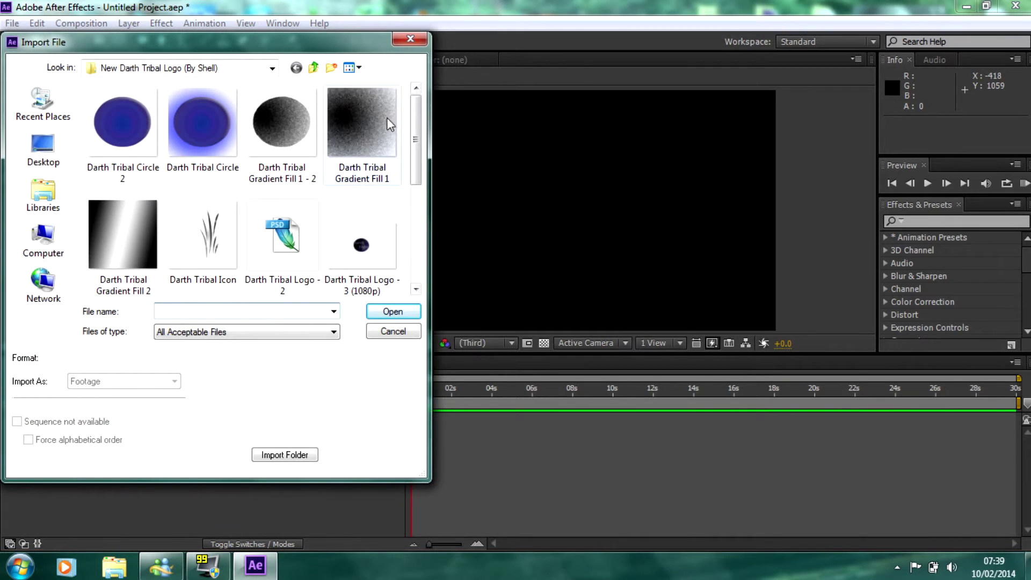
left_click(375, 252)
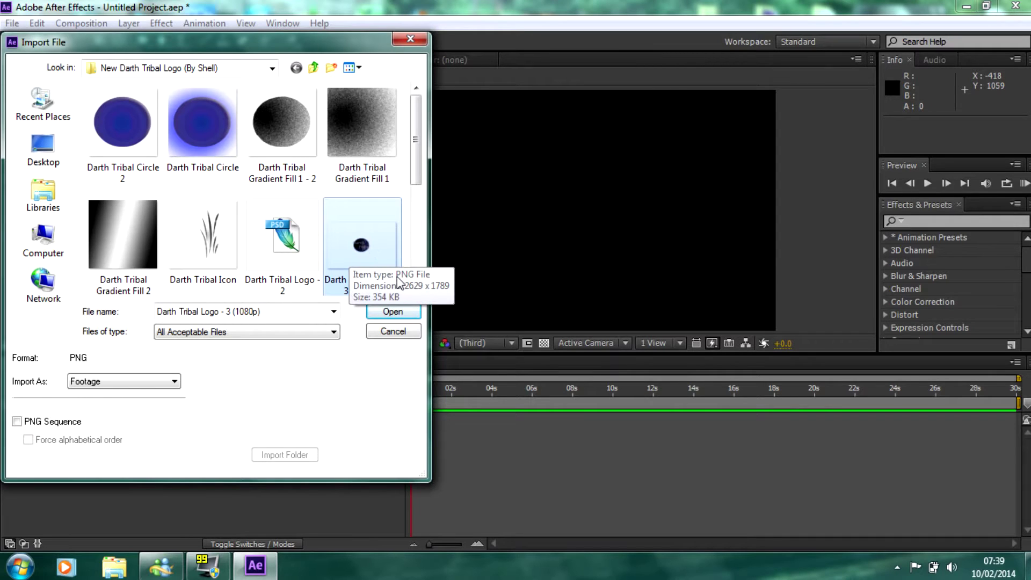
left_click(398, 313)
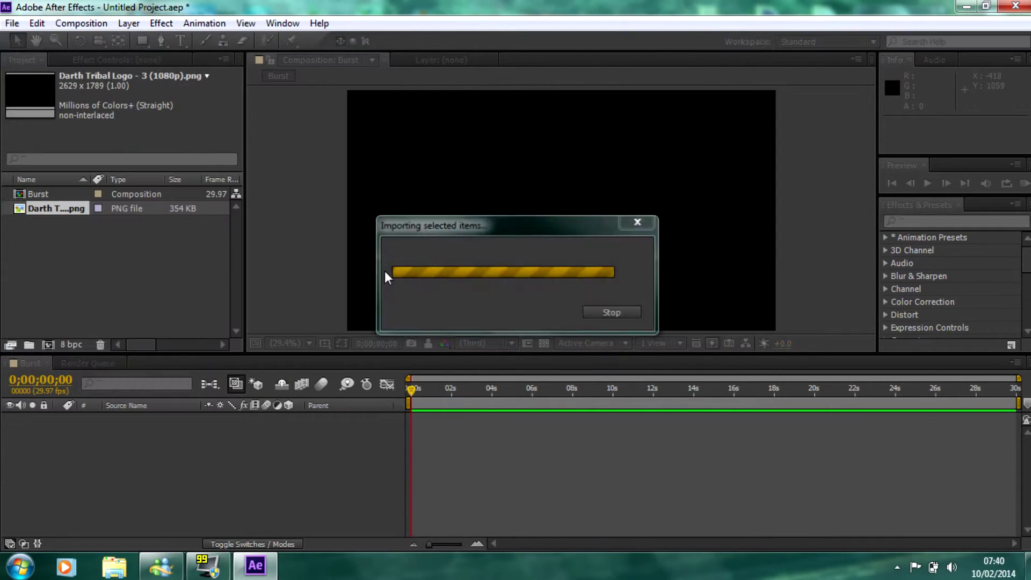
left_click(137, 256)
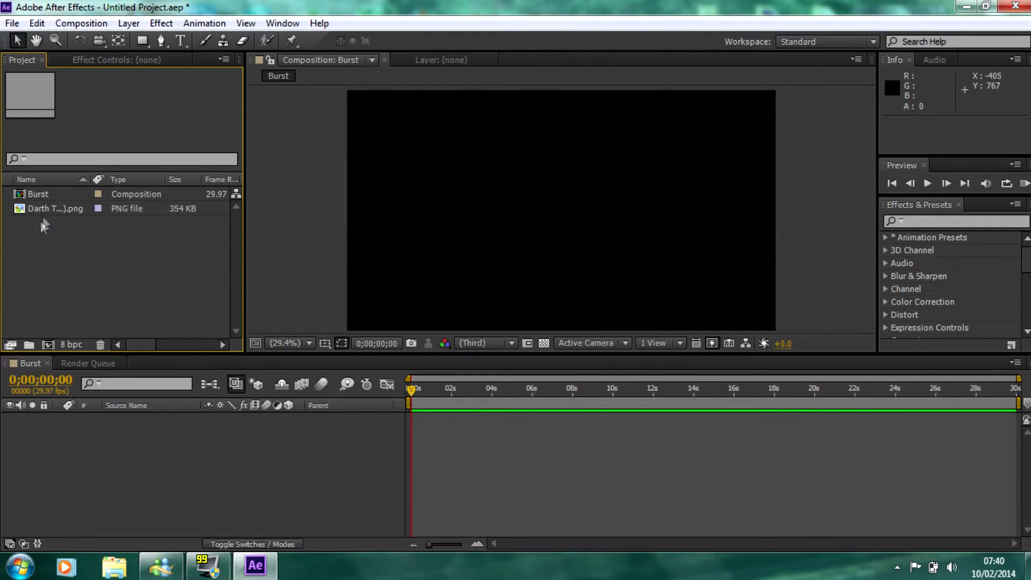
left_click(54, 213)
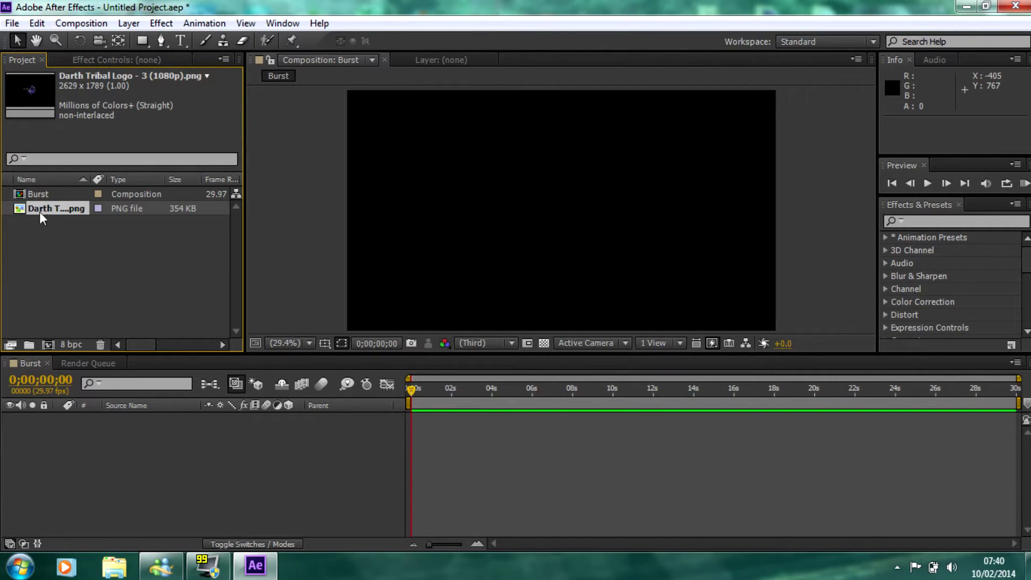
left_click_drag(44, 208, 565, 211)
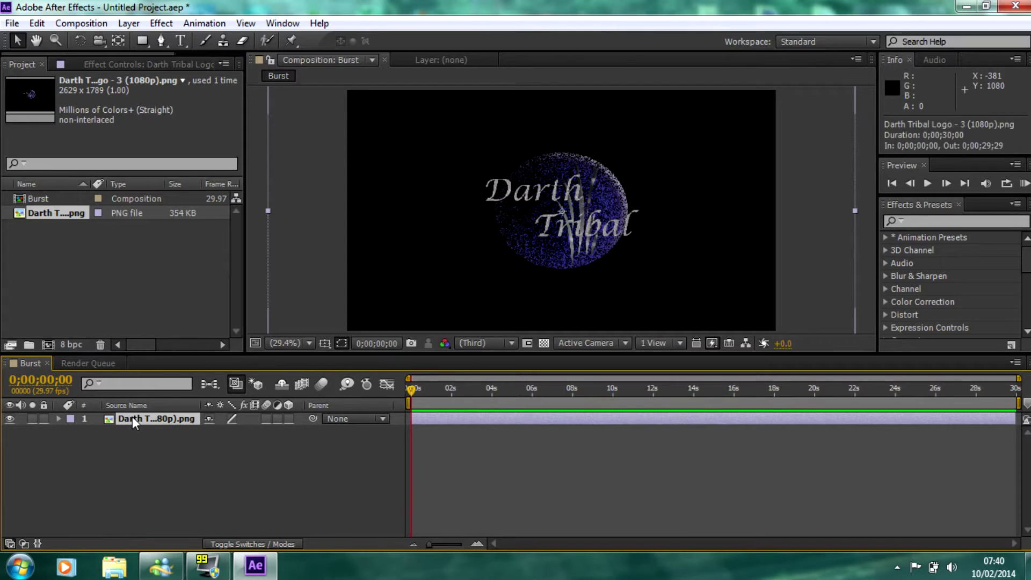
Step: Reveal the logo layer's Transform properties and shorten the work area to about 10 seconds
left_click(59, 419)
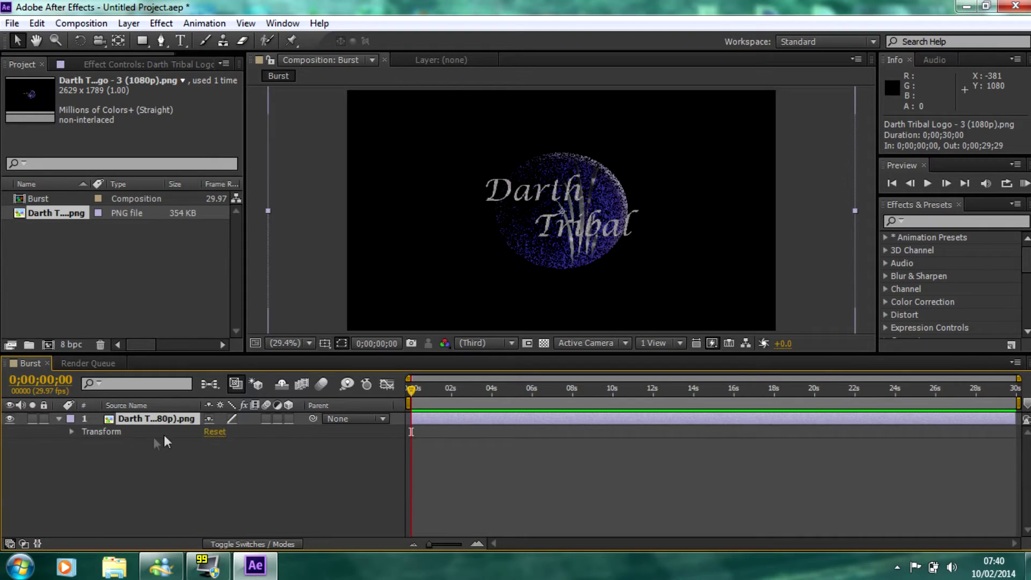
left_click(72, 431)
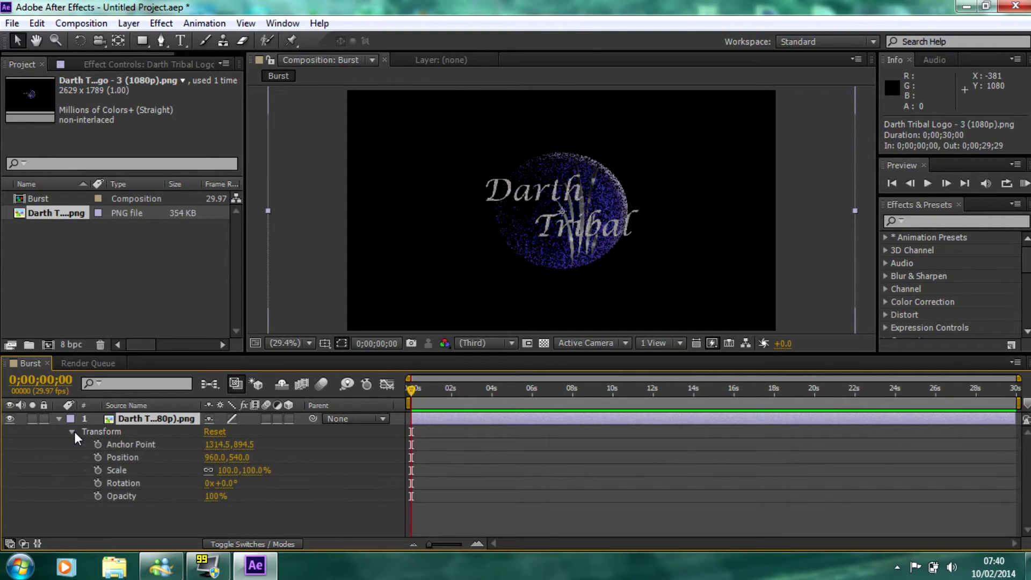
left_click(342, 344)
left_click_drag(1017, 403, 617, 403)
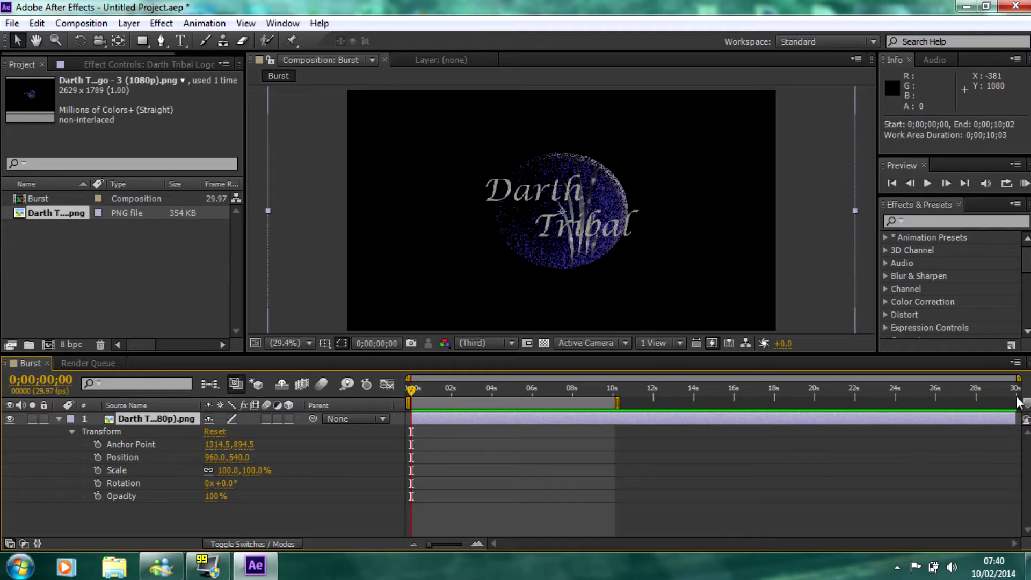
Step: Zoom the timeline to the first 10 seconds and put the playhead at 0;00;01;00
left_click_drag(1019, 378, 795, 378)
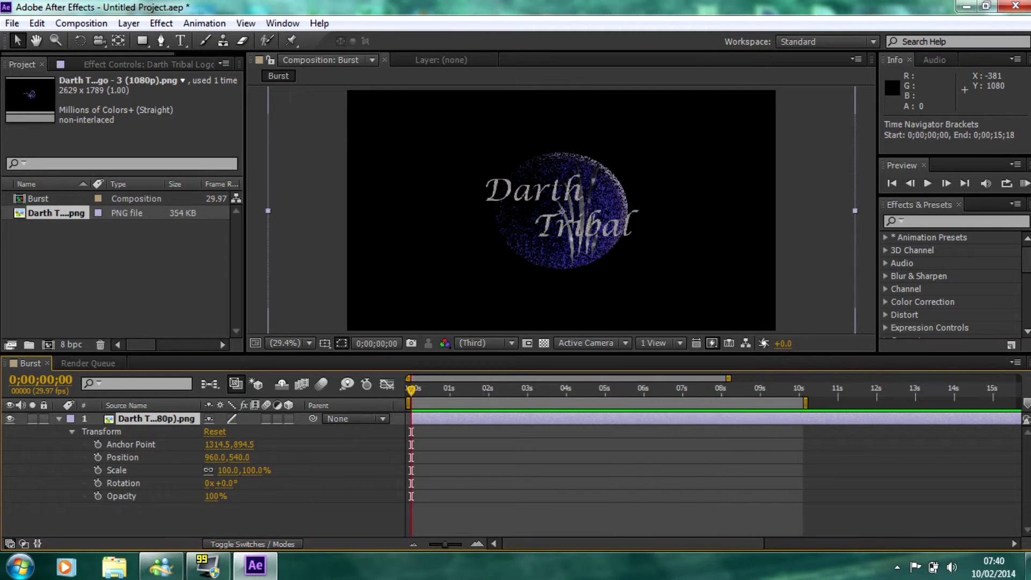
left_click_drag(728, 378, 621, 371)
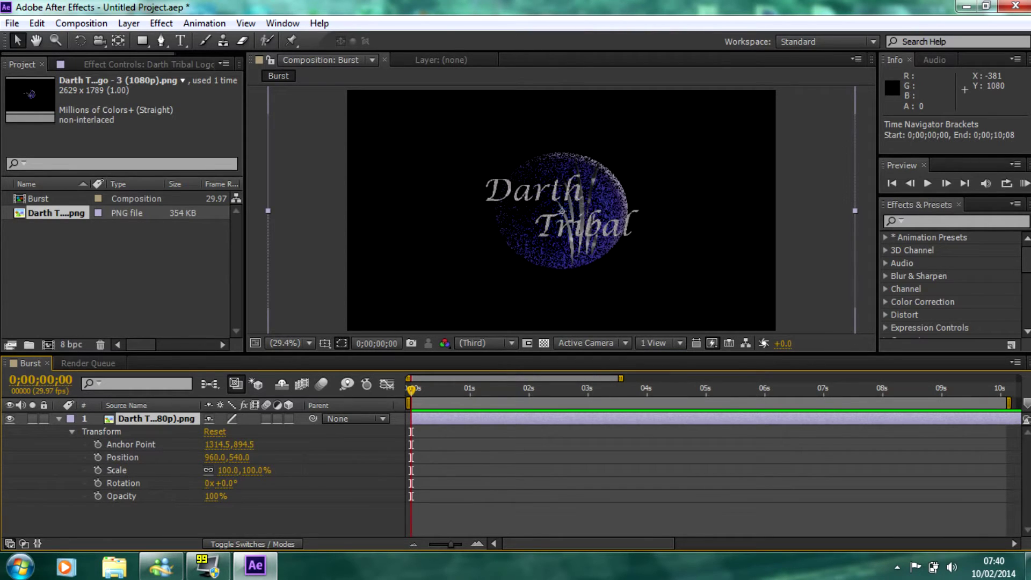
left_click_drag(410, 391, 471, 390)
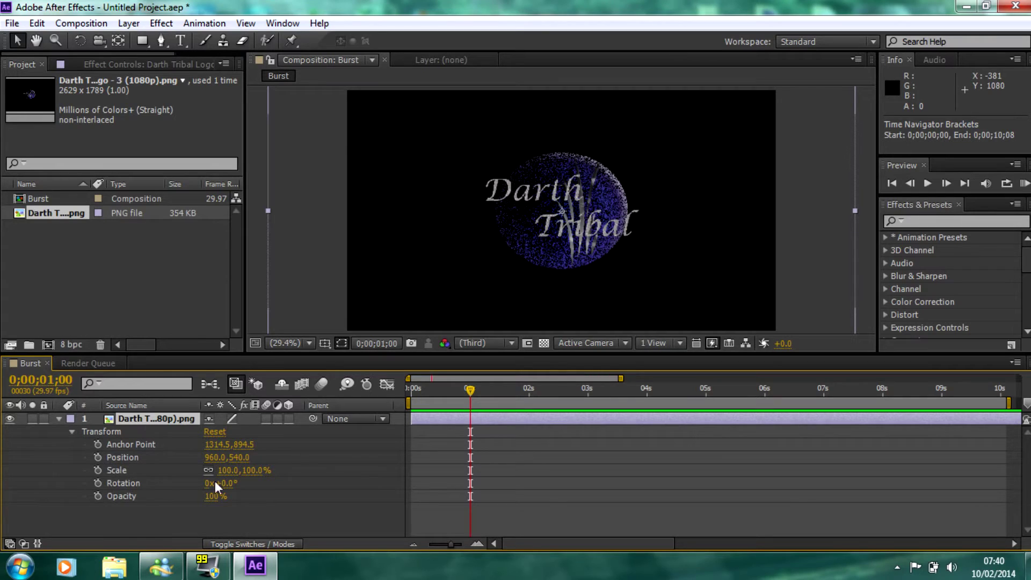
Step: Set a Scale keyframe of 0% on the logo at the 1-second mark
left_click(98, 471)
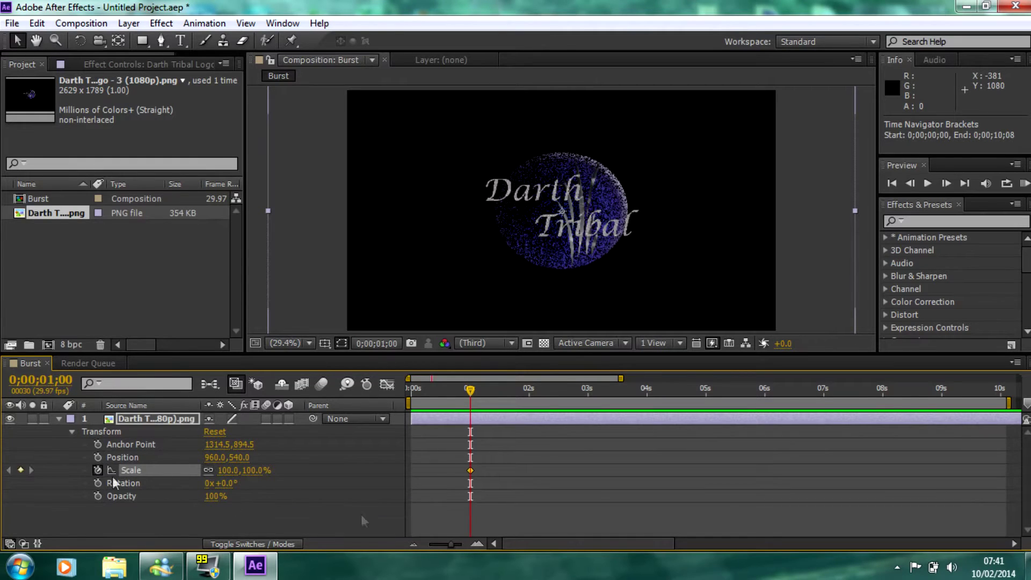
mouse_move(471, 473)
left_click(228, 470)
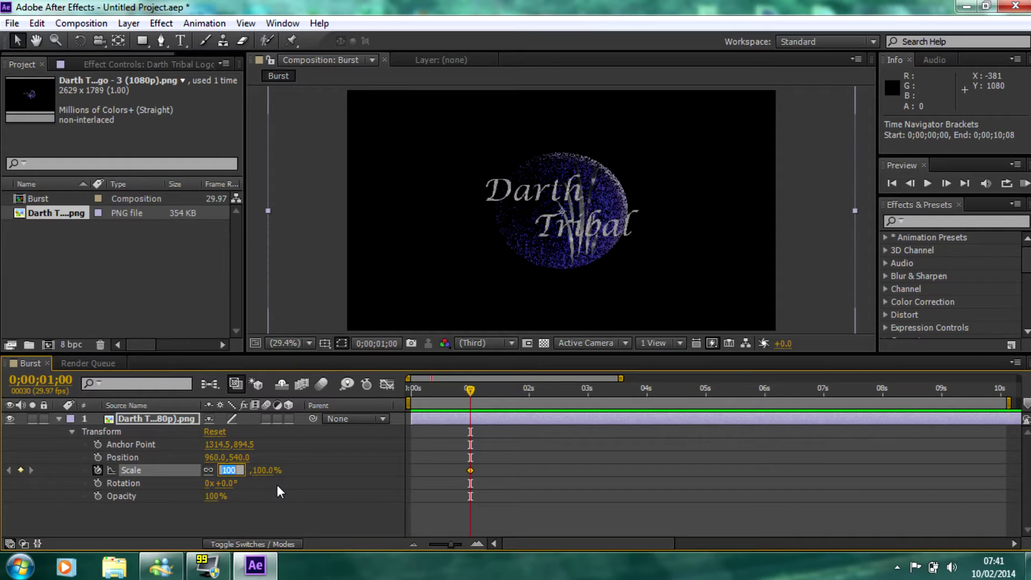
type("0")
key("Return")
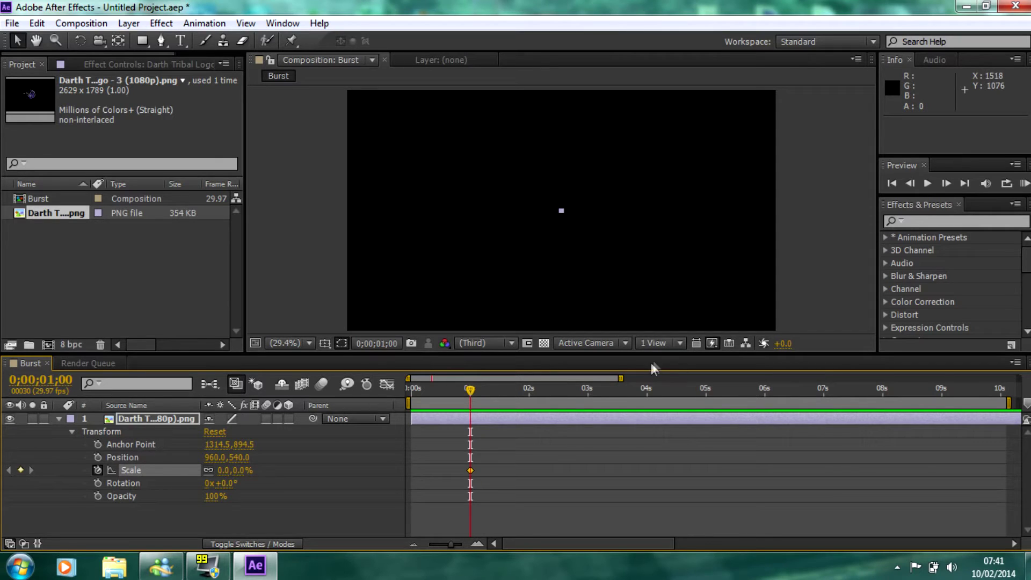
Step: Add a 65% Scale keyframe two frames later, preview it, and return to the start
left_click(946, 183)
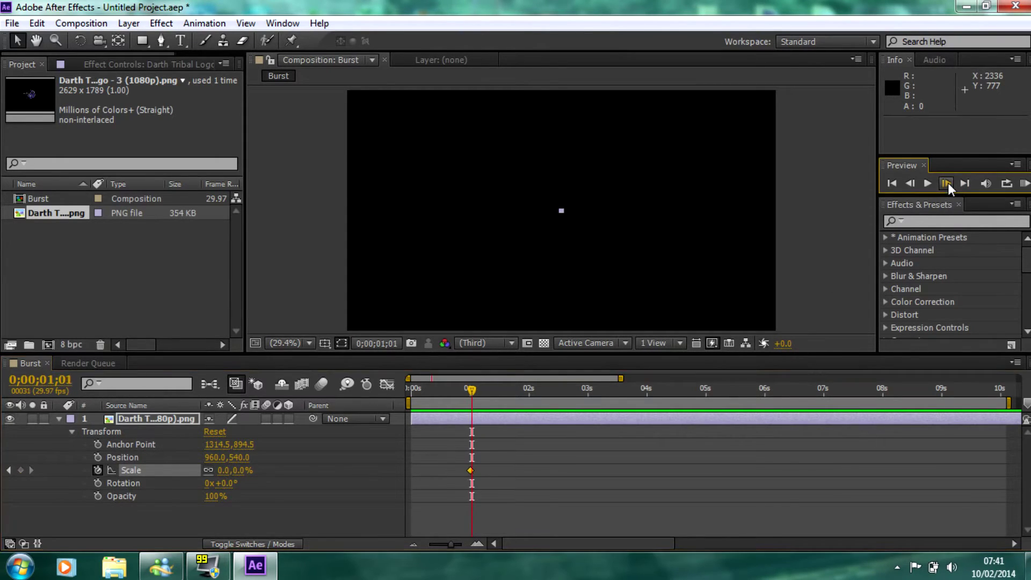
left_click(946, 183)
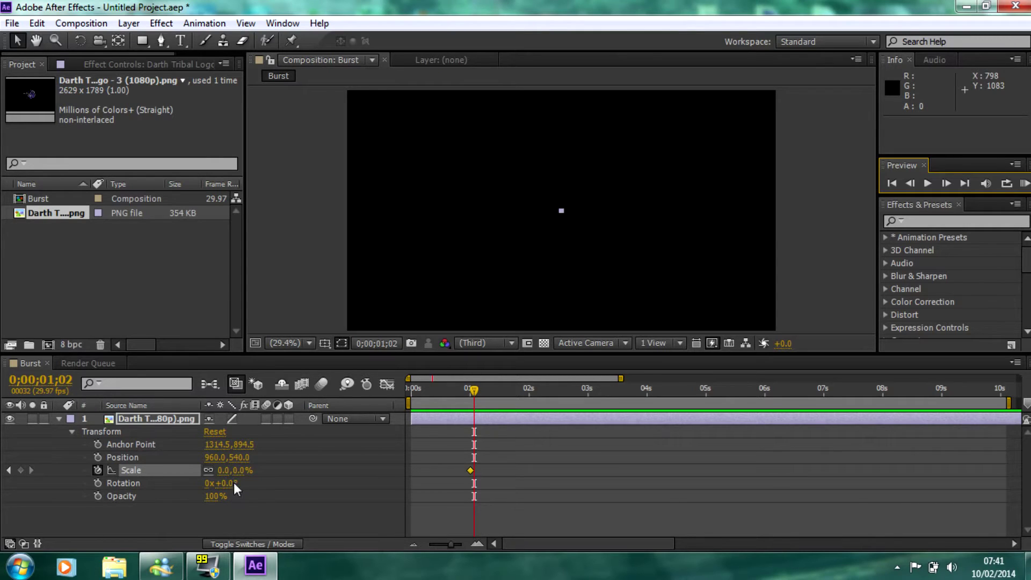
left_click(222, 470)
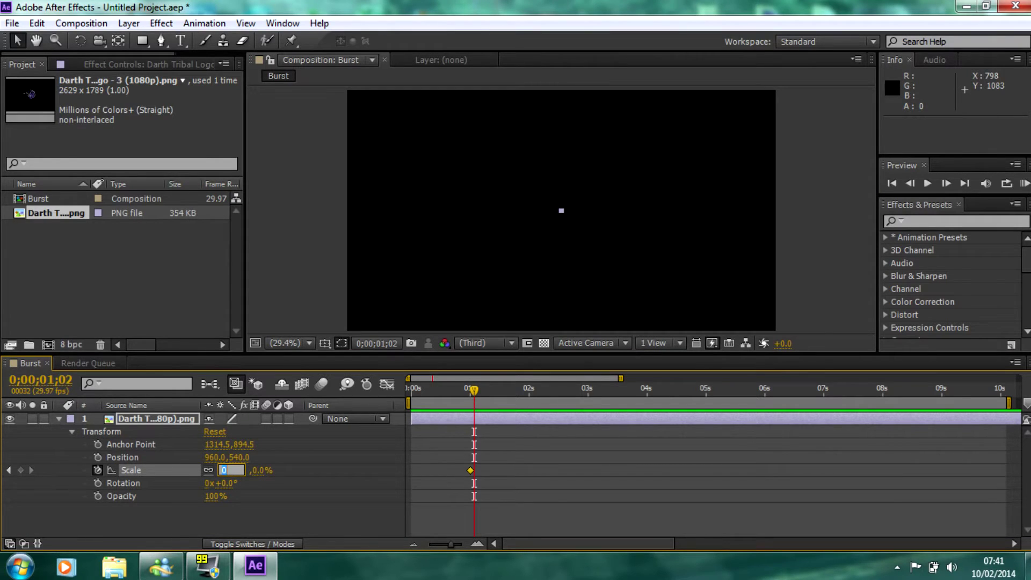
type("65")
key("Return")
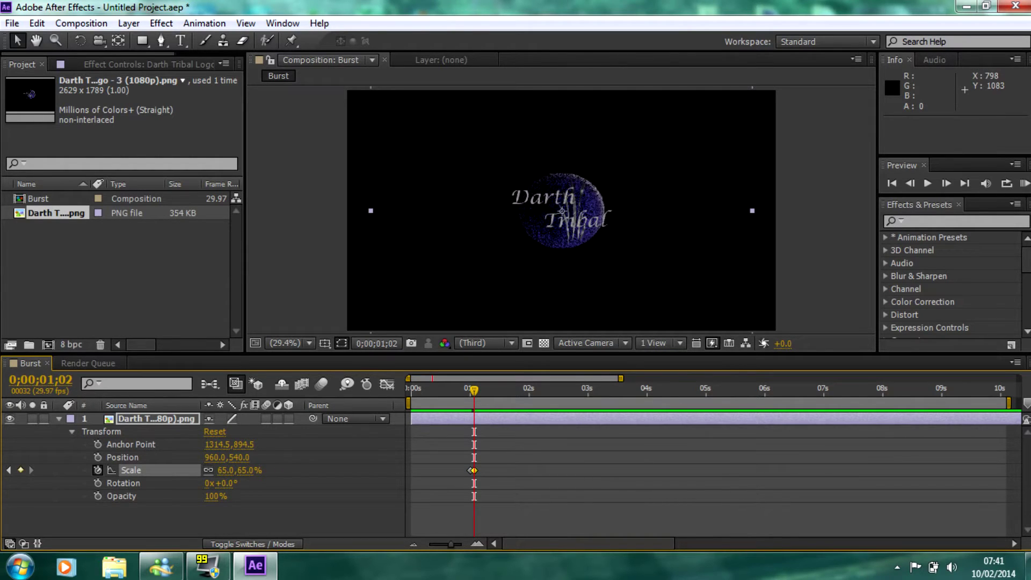
left_click(250, 519)
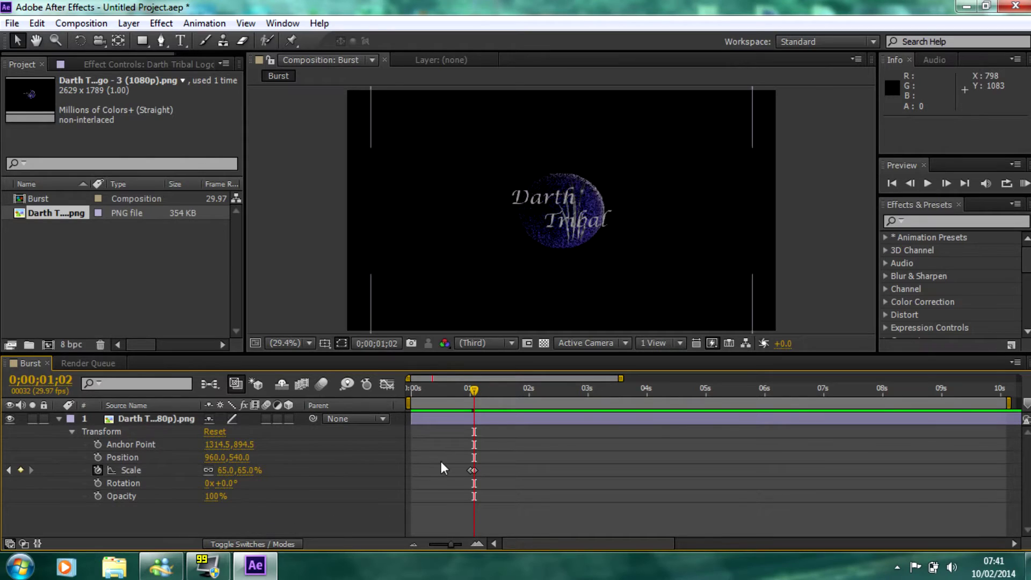
mouse_move(473, 391)
left_mouse_down()
mouse_move(463, 389)
mouse_move(479, 398)
mouse_move(436, 394)
mouse_move(495, 394)
mouse_move(462, 394)
left_mouse_up()
key("Home")
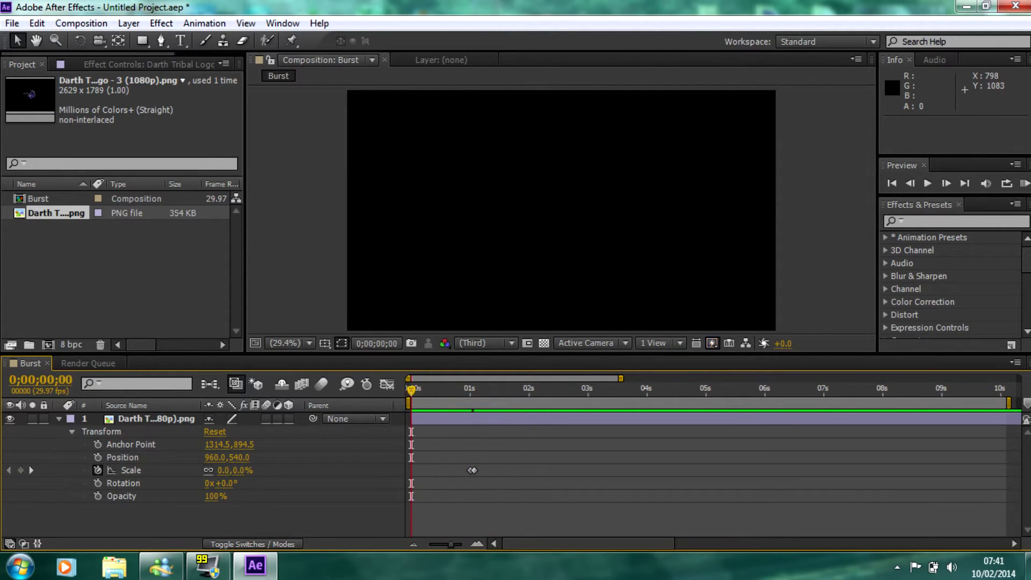
Step: Collapse the logo layer and duplicate it with Ctrl+D
left_click(72, 432)
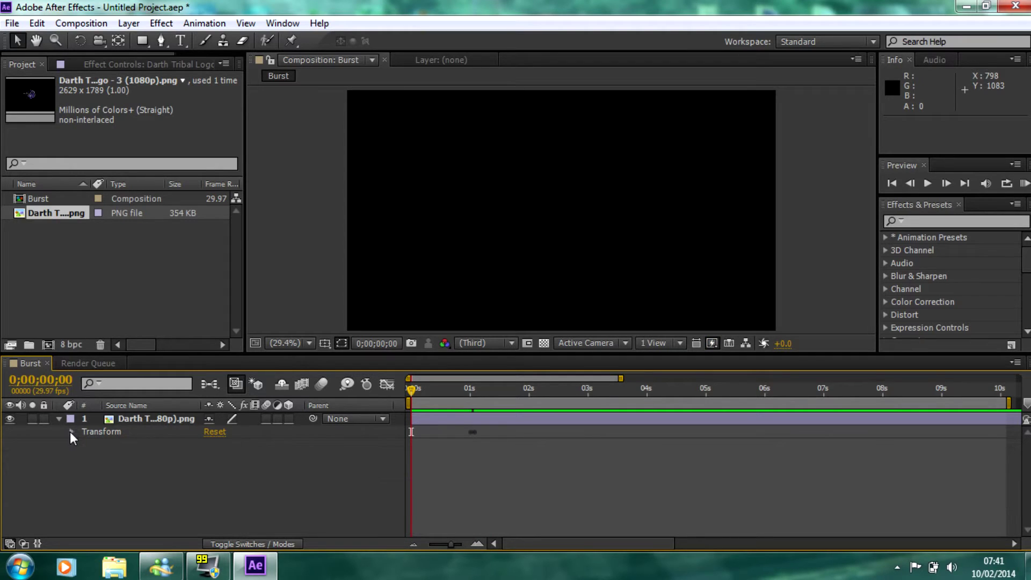
left_click(59, 419)
left_click(126, 420)
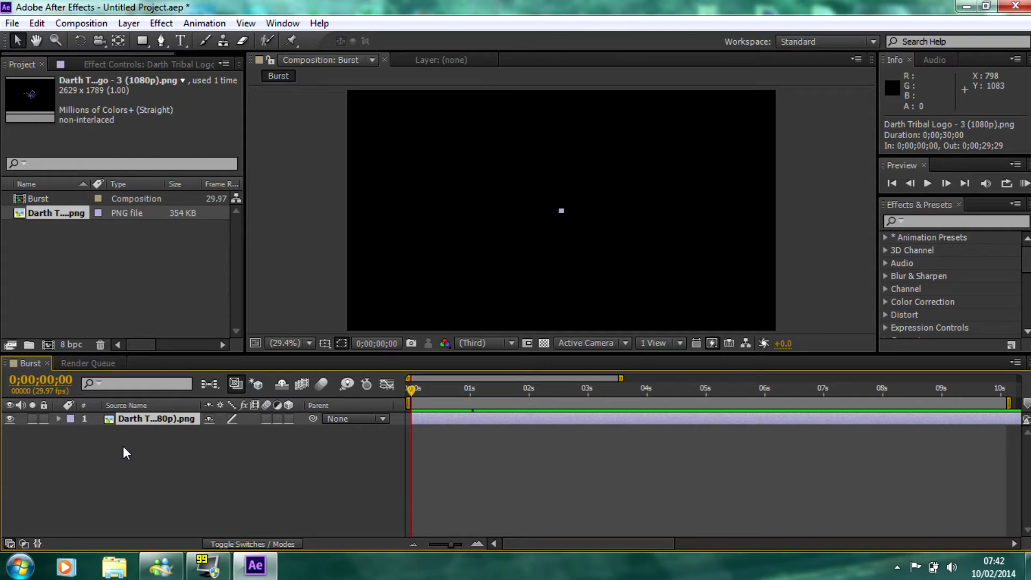
key("ctrl+d")
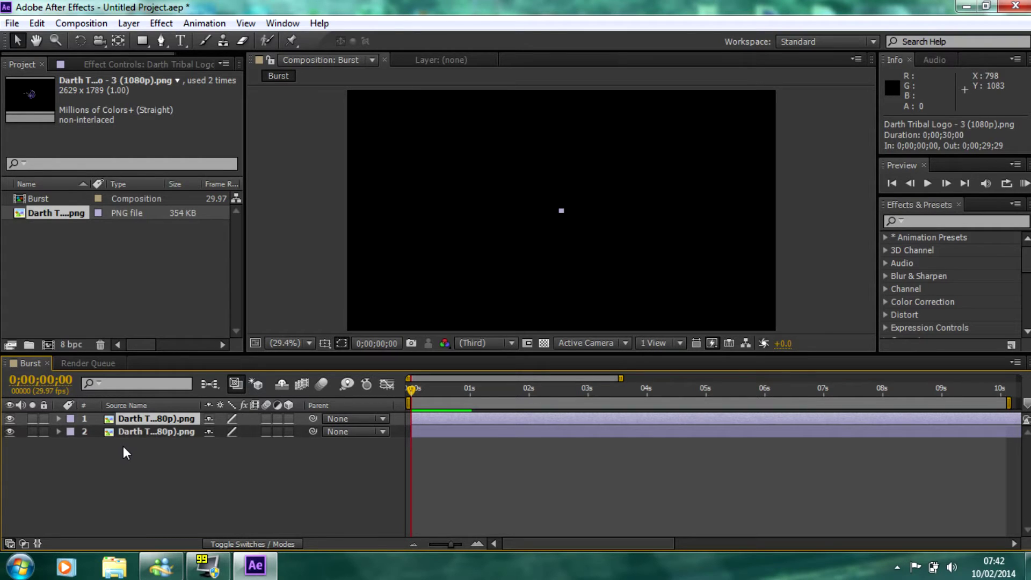
Step: Select the top logo layer and set the current time to exactly 01s
left_click(134, 463)
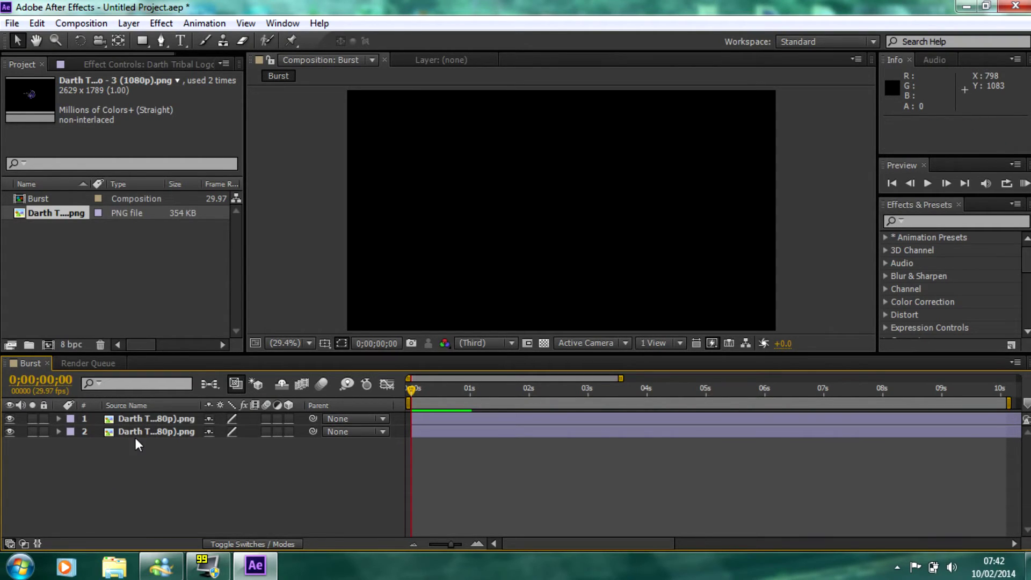
left_click(134, 430)
left_click(150, 421)
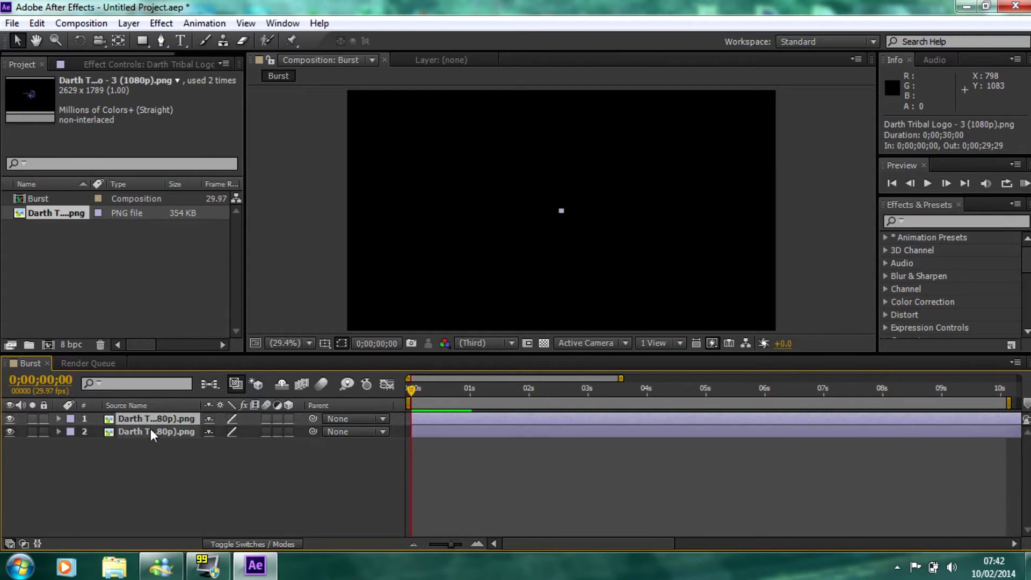
left_click(150, 430)
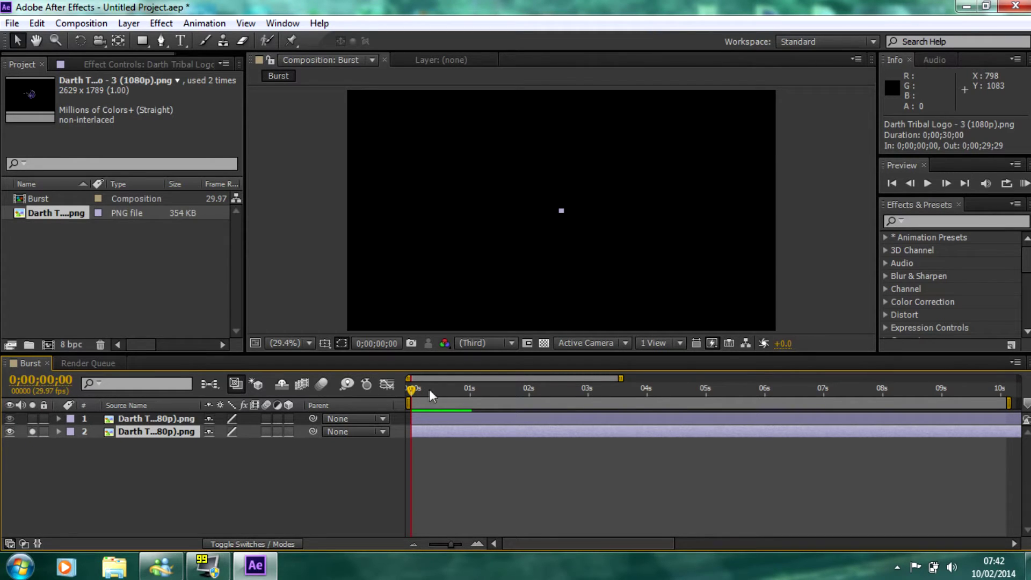
mouse_move(411, 388)
left_mouse_down()
mouse_move(478, 392)
mouse_move(405, 392)
left_mouse_up()
mouse_move(414, 391)
left_mouse_down()
mouse_move(484, 391)
mouse_move(411, 391)
left_mouse_up()
left_click(137, 458)
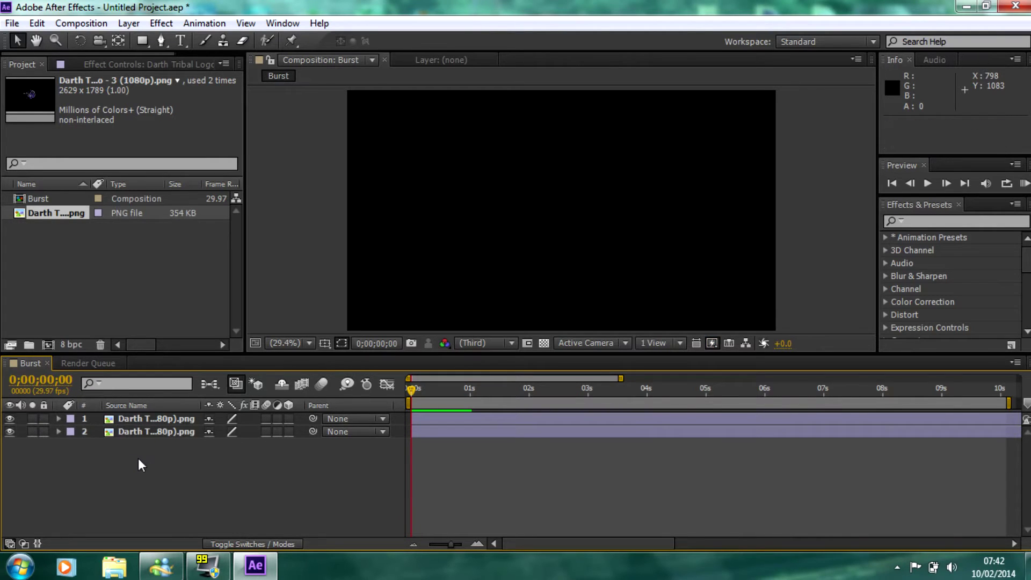
left_click(150, 418)
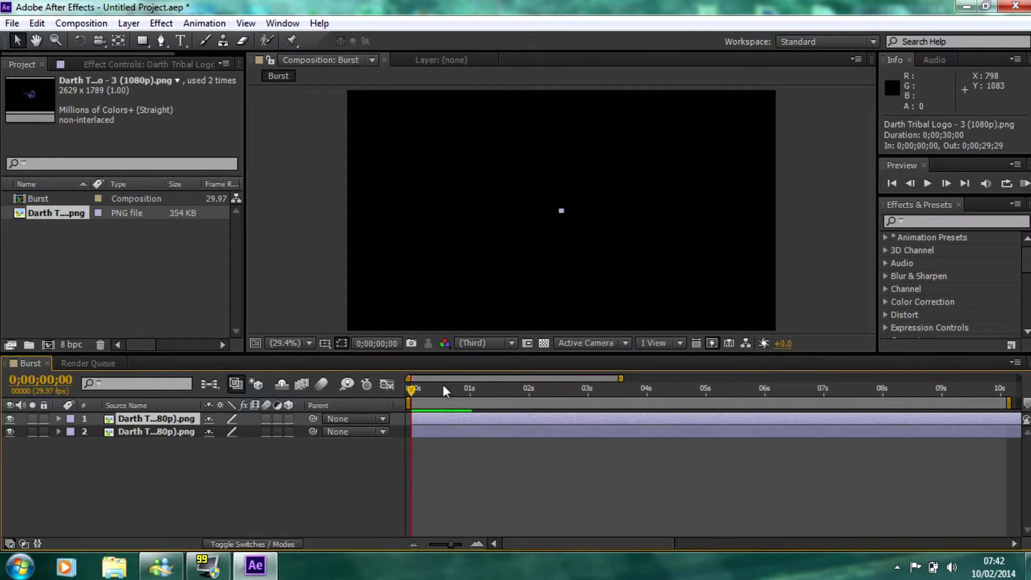
left_click_drag(410, 390, 469, 391)
Step: Apply Simulation > CC Scatterize to the top logo layer and expand its properties in the timeline
left_click(155, 24)
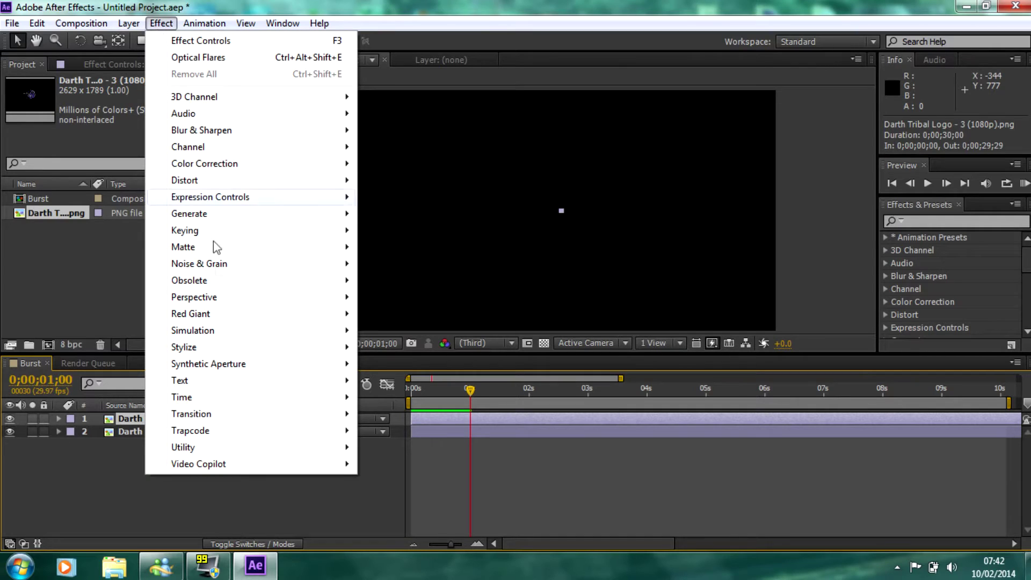
mouse_move(254, 337)
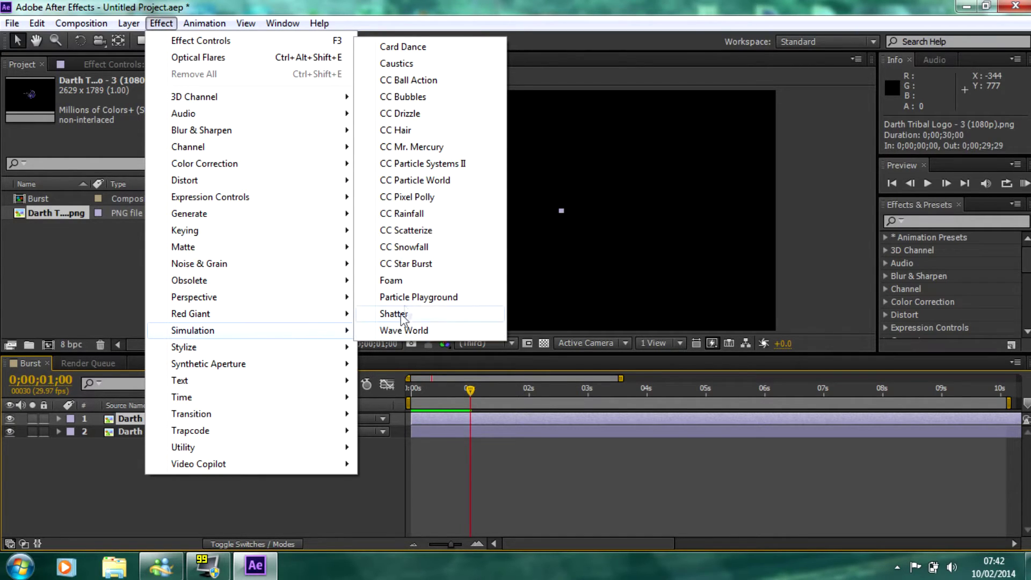
left_click(414, 232)
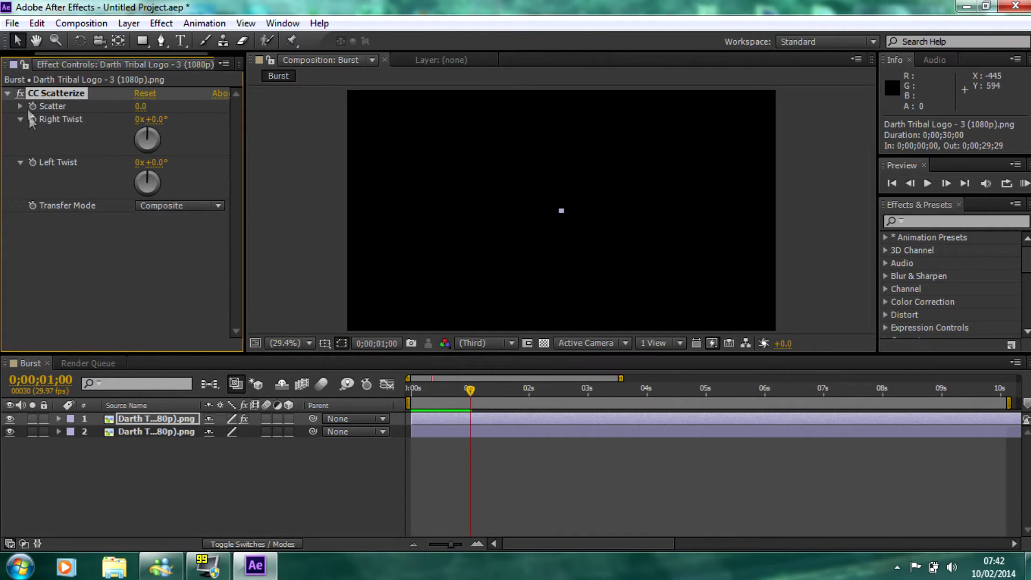
left_click(58, 419)
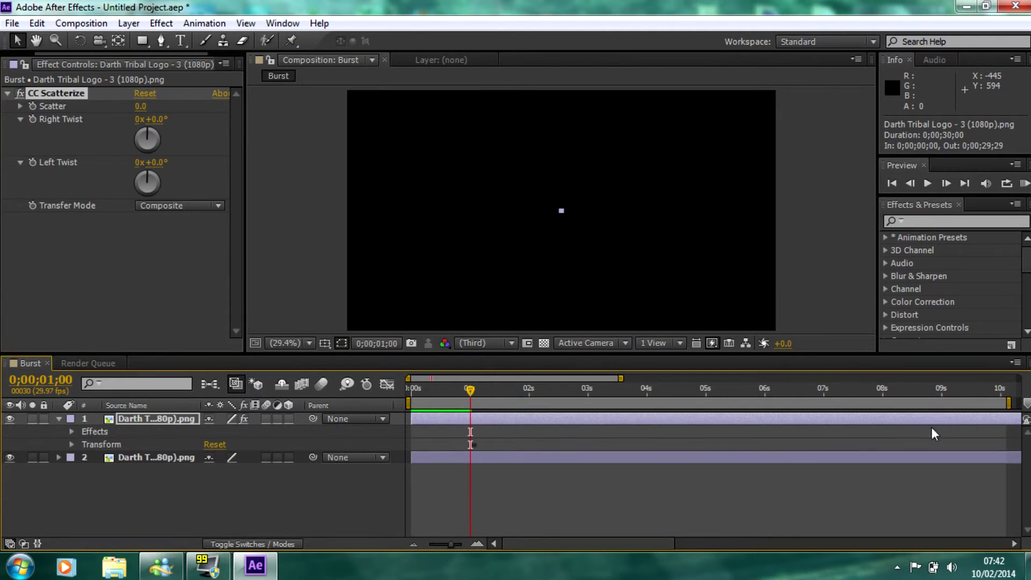
left_click(72, 431)
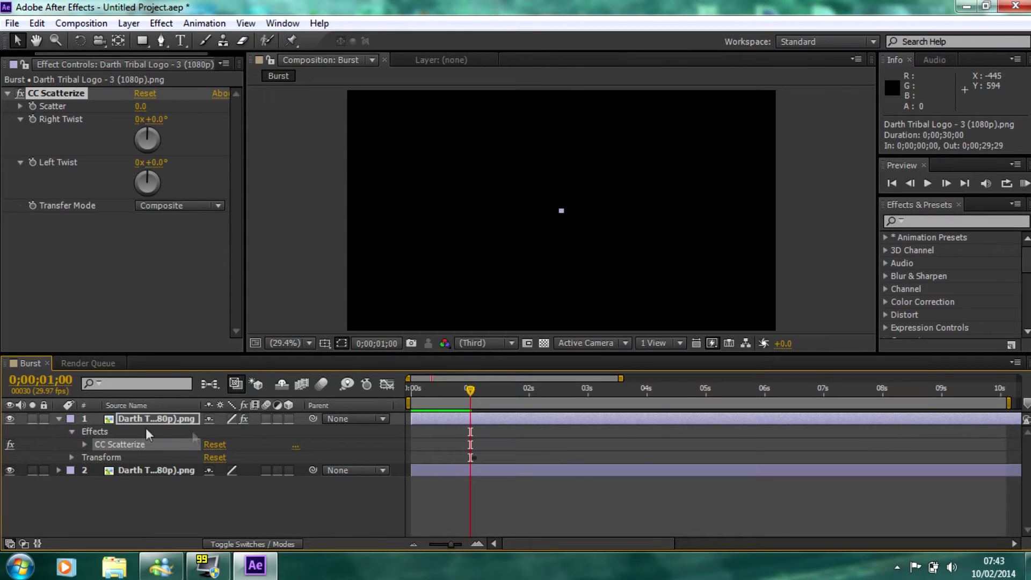
left_click(84, 444)
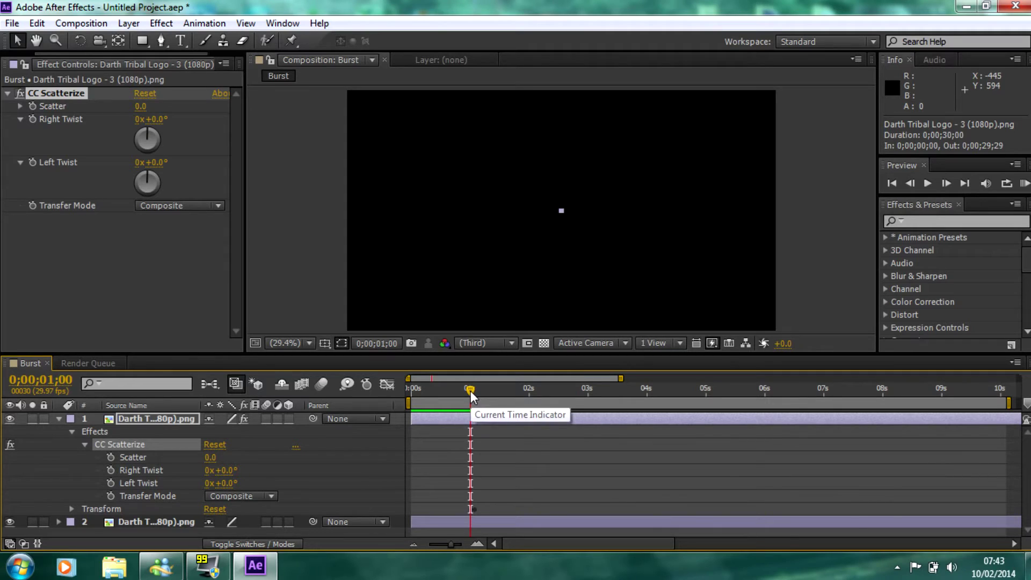
Step: Set a Scatter keyframe of 0 at frame 0;00;01;02
left_click_drag(471, 389, 475, 390)
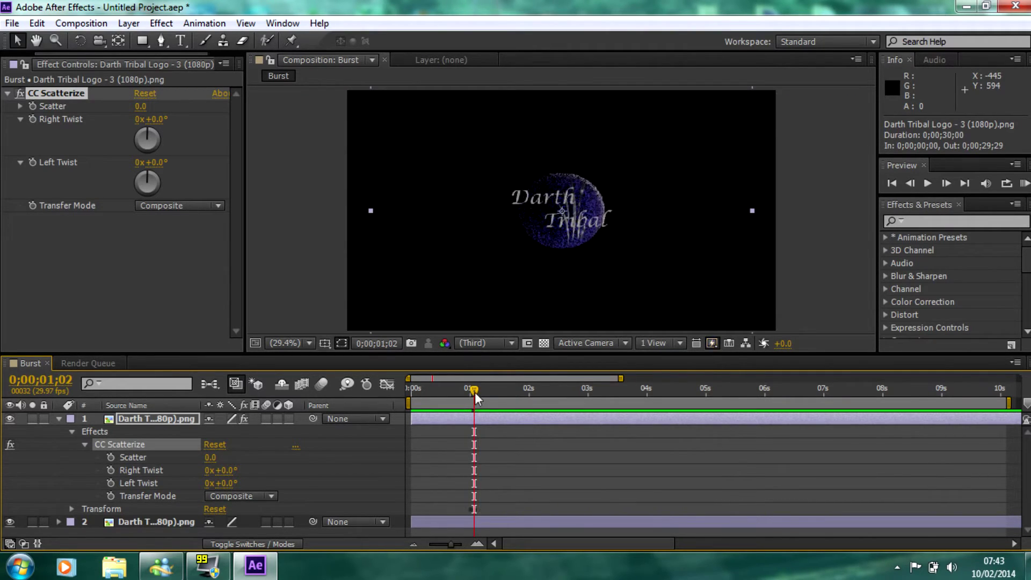
left_click_drag(472, 389, 468, 388)
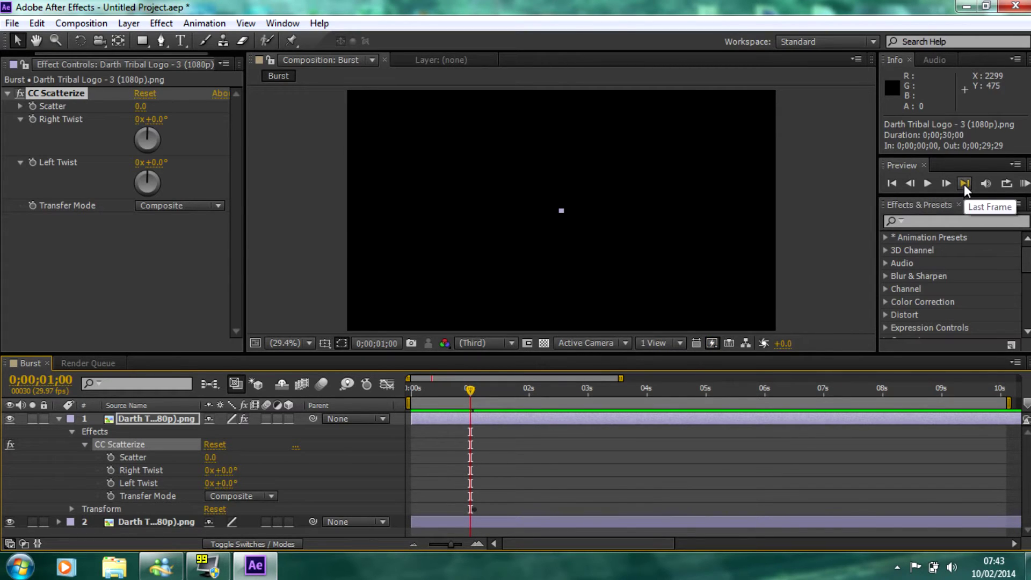
left_click(947, 183)
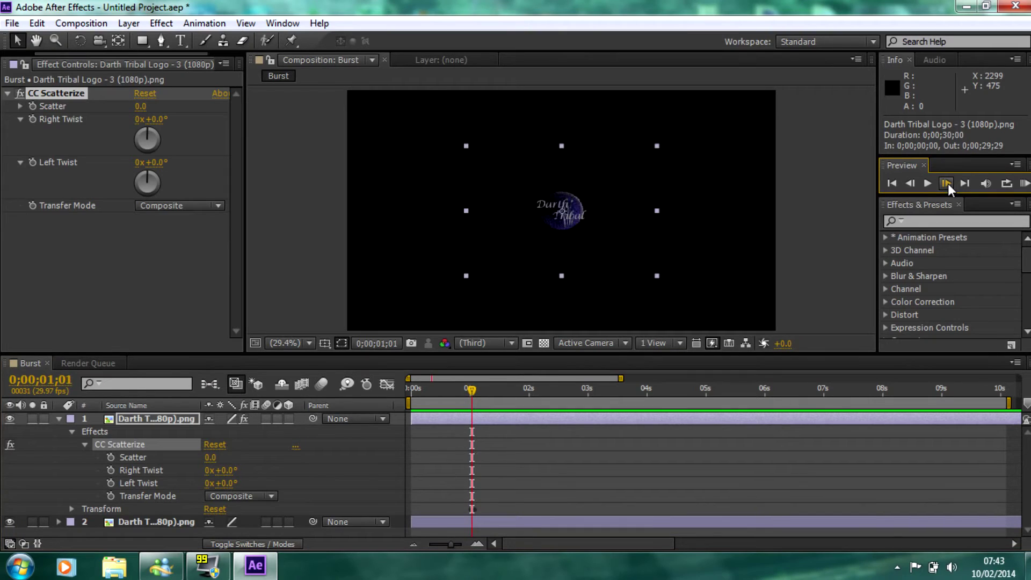
left_click(948, 183)
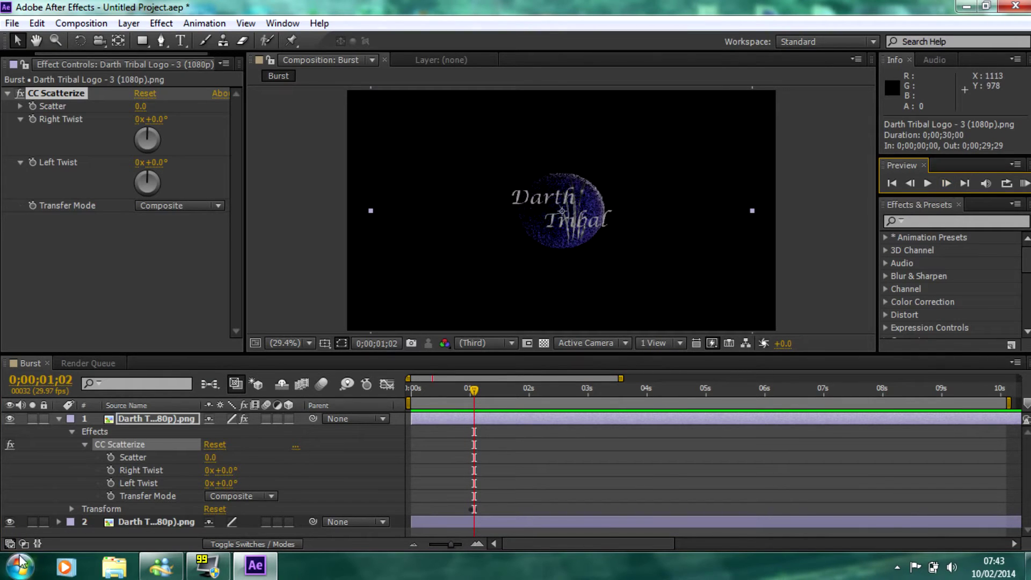
left_click(111, 458)
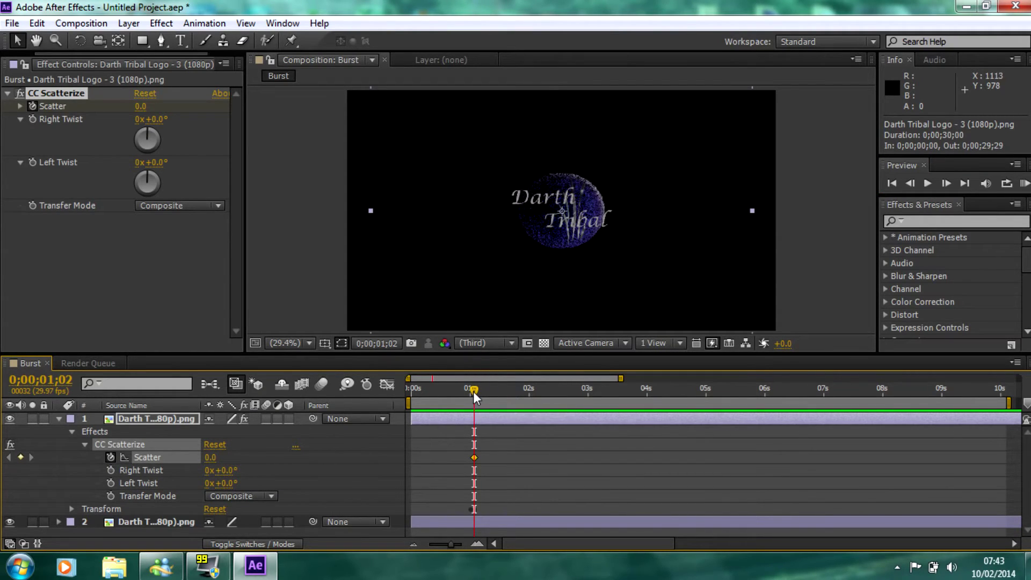
Step: Set Scatter to 1000 at the comp's end, 0;00;10;03
left_click_drag(474, 394, 1006, 390)
left_click(210, 457)
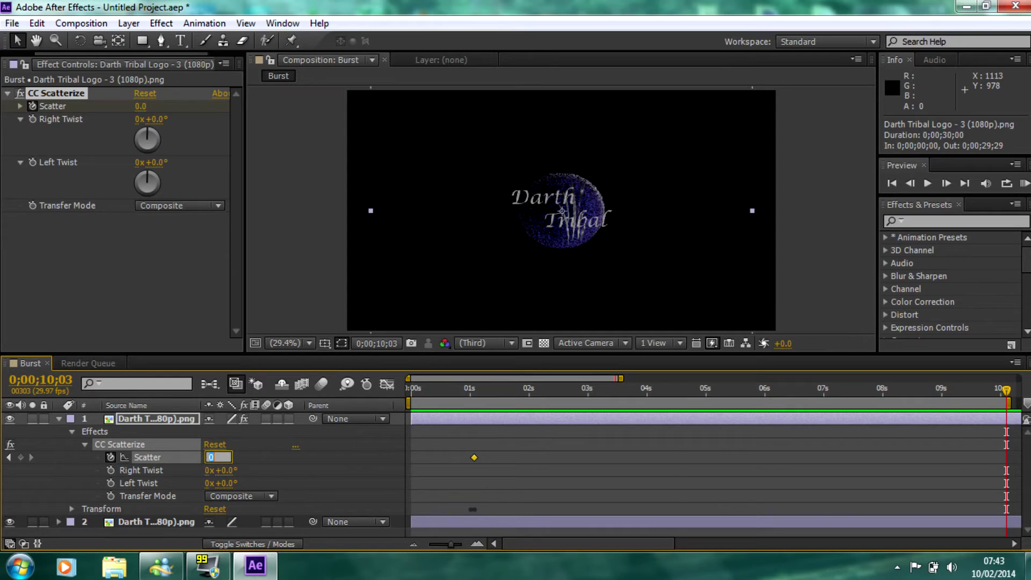
left_click(256, 461)
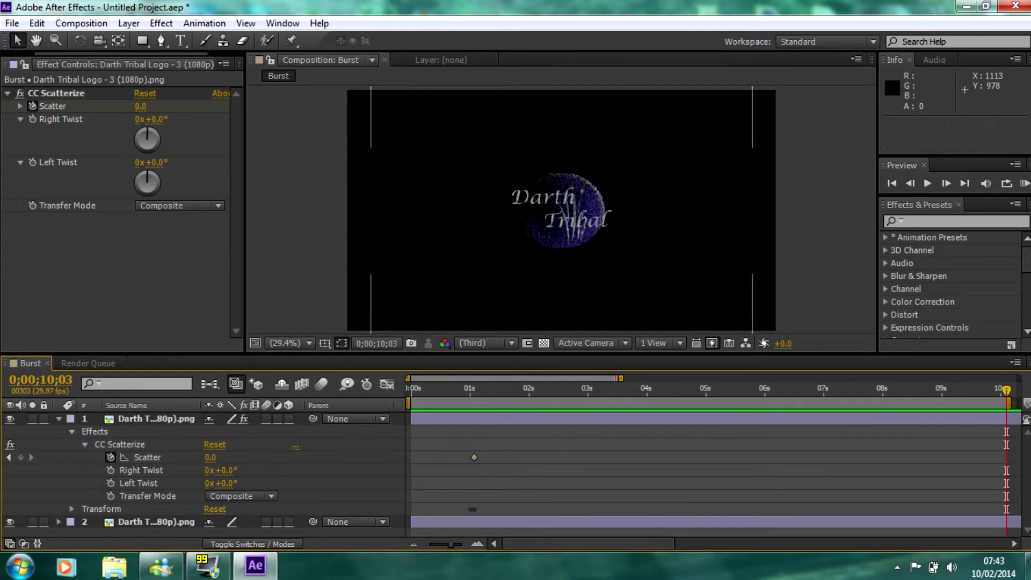
left_click_drag(210, 457, 450, 457)
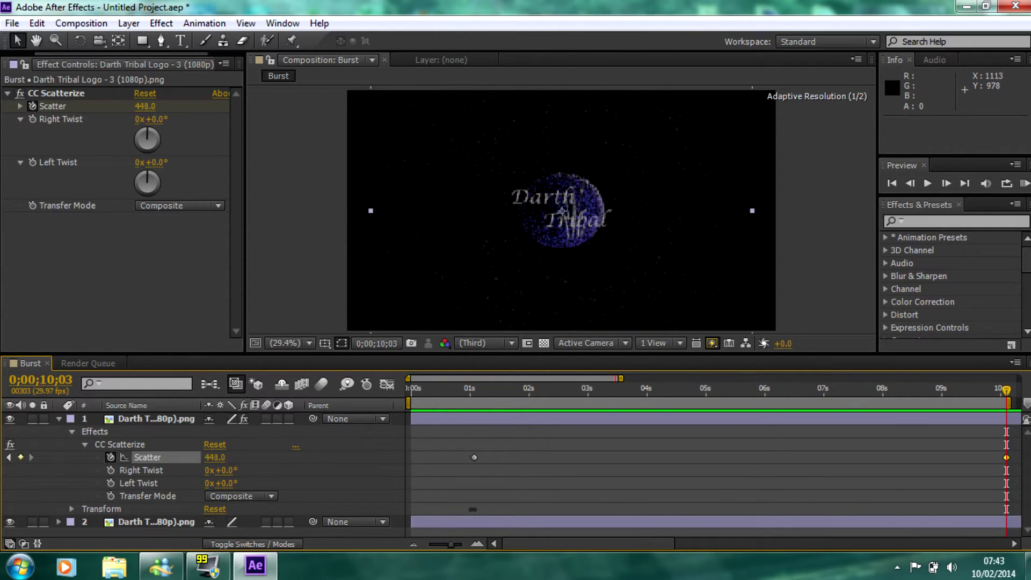
left_click(218, 457)
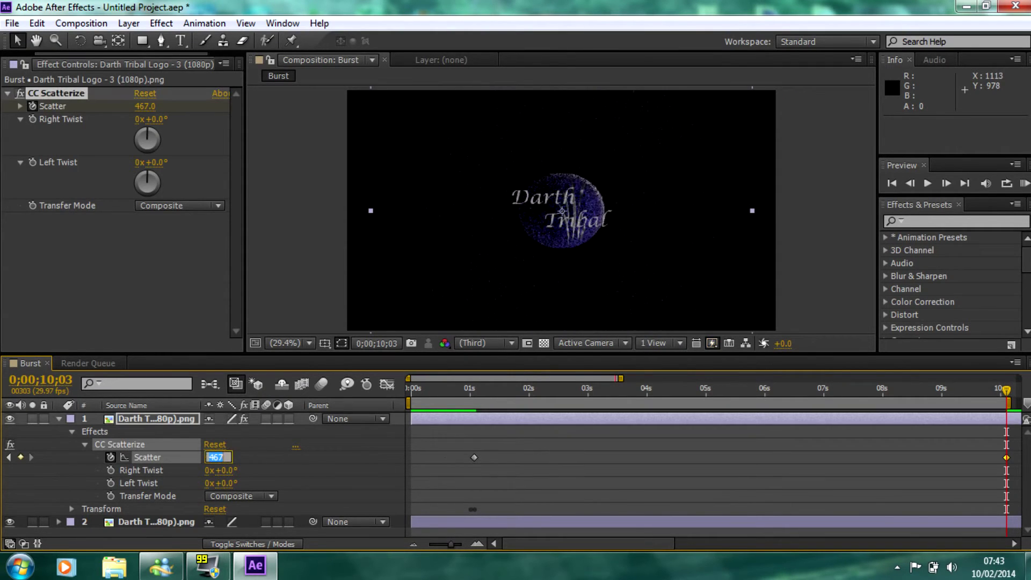
type("1000")
key("Return")
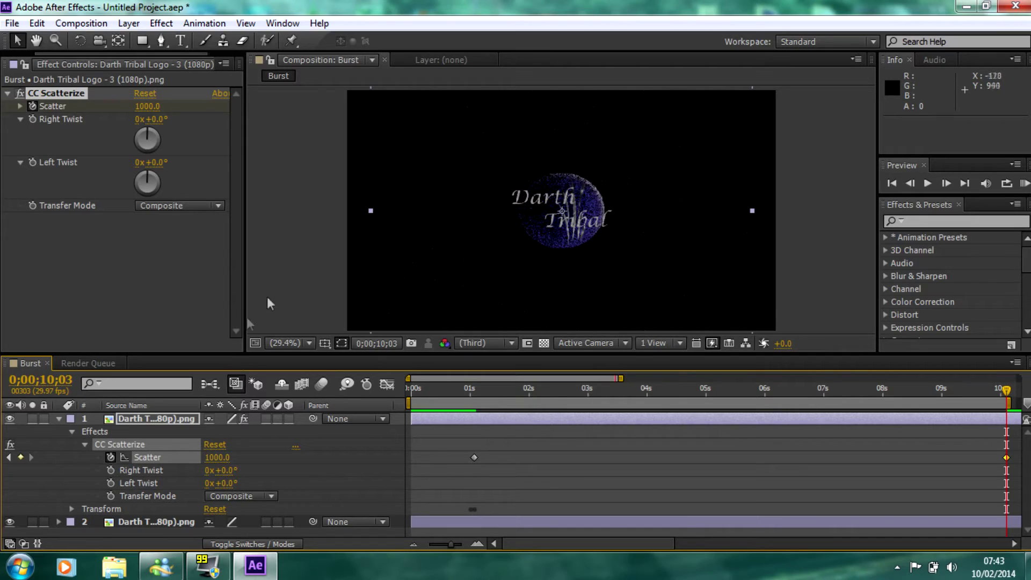
left_click(71, 432)
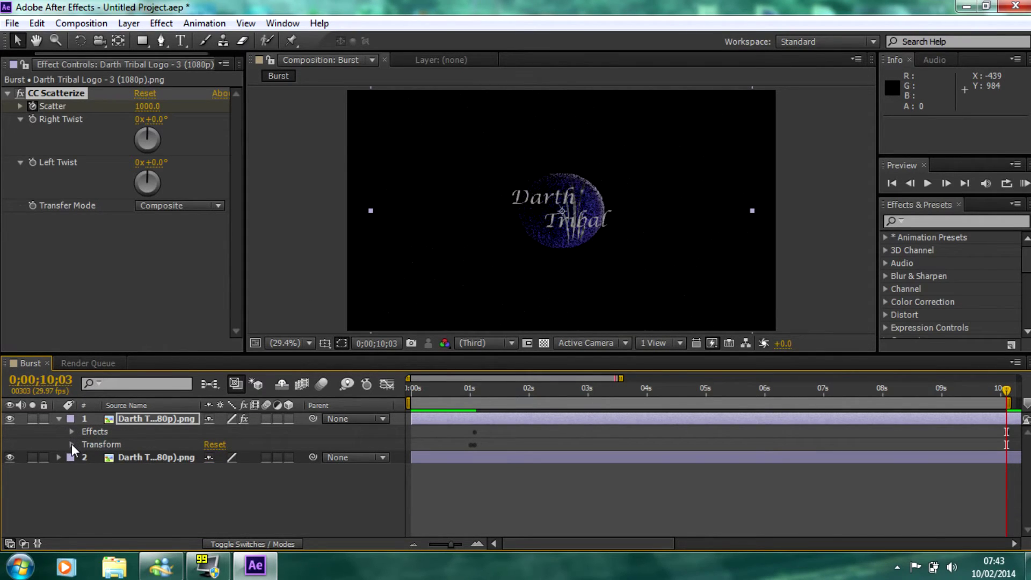
Step: Add an end-of-comp Scale keyframe scrubbing the top logo up to about 1024%, then check the growth
left_click(71, 444)
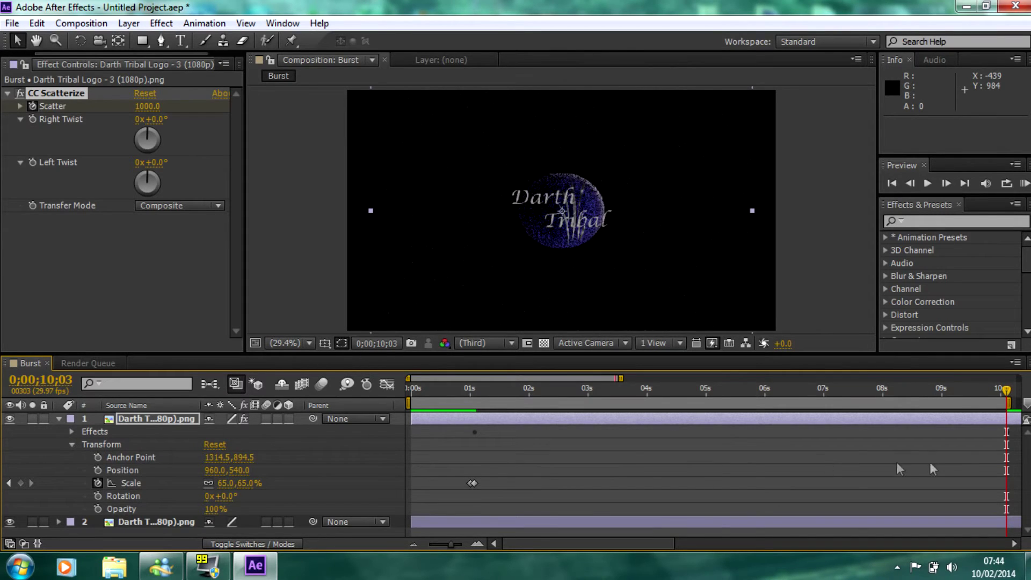
left_click(130, 483)
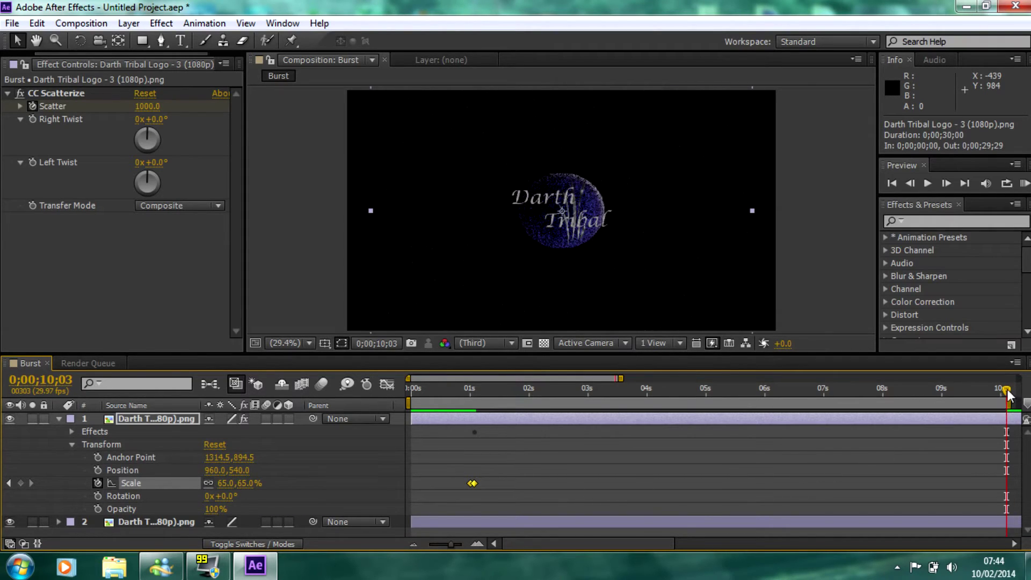
left_click_drag(1006, 390, 1007, 392)
left_click_drag(239, 482, 269, 482)
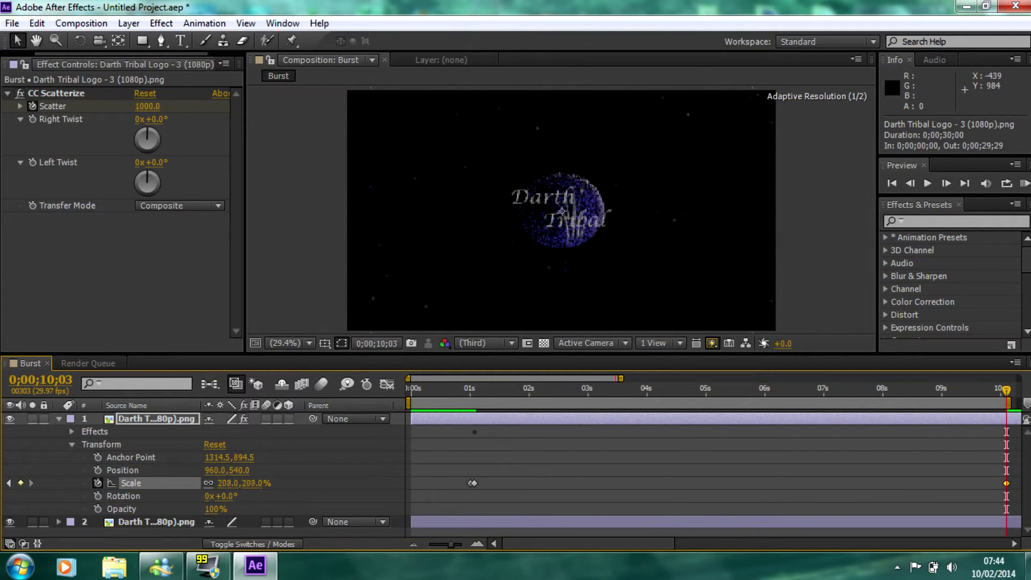
left_click_drag(245, 483, 956, 489)
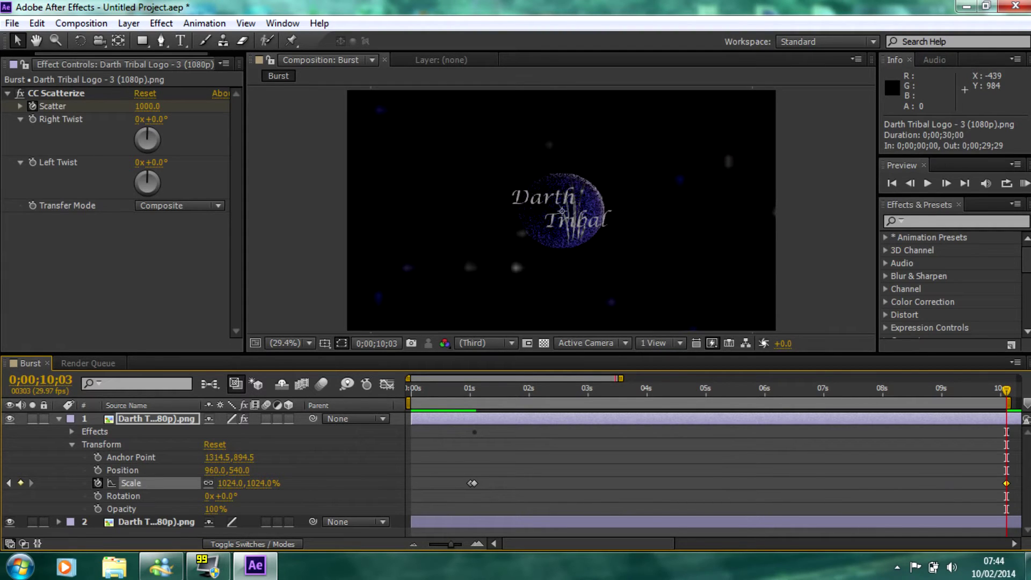
left_click_drag(1007, 391, 387, 412)
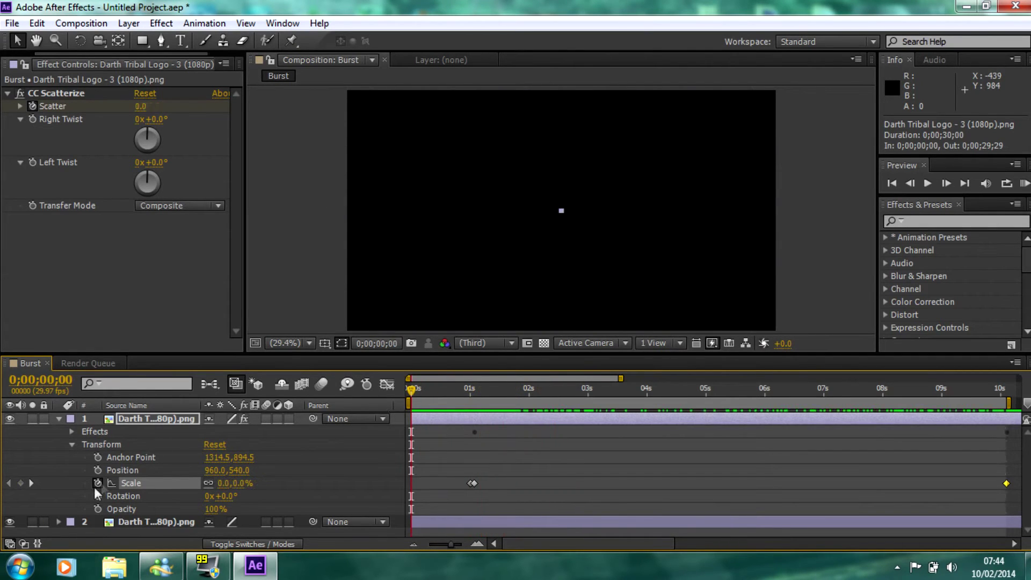
left_click(59, 419)
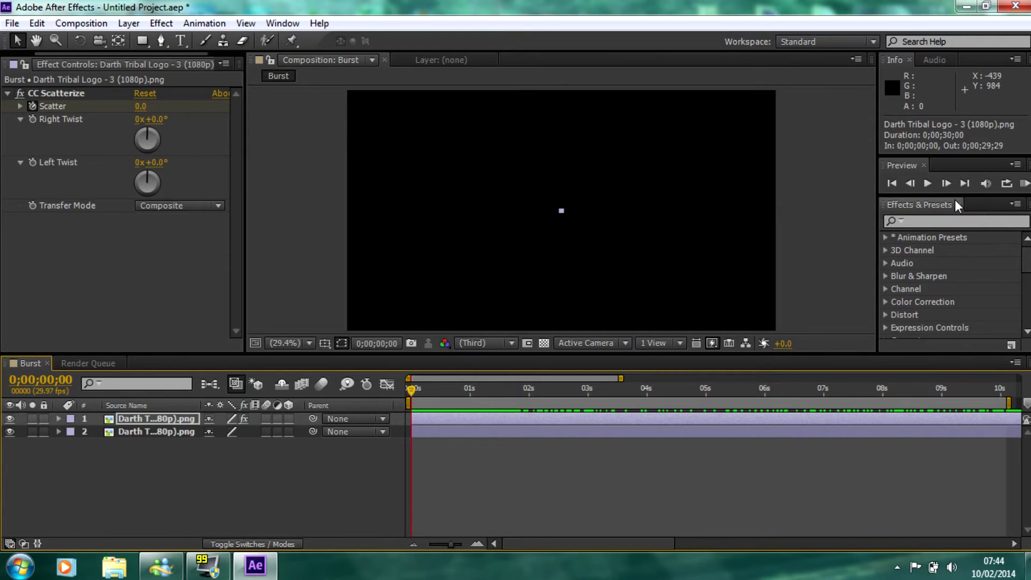
left_click(927, 185)
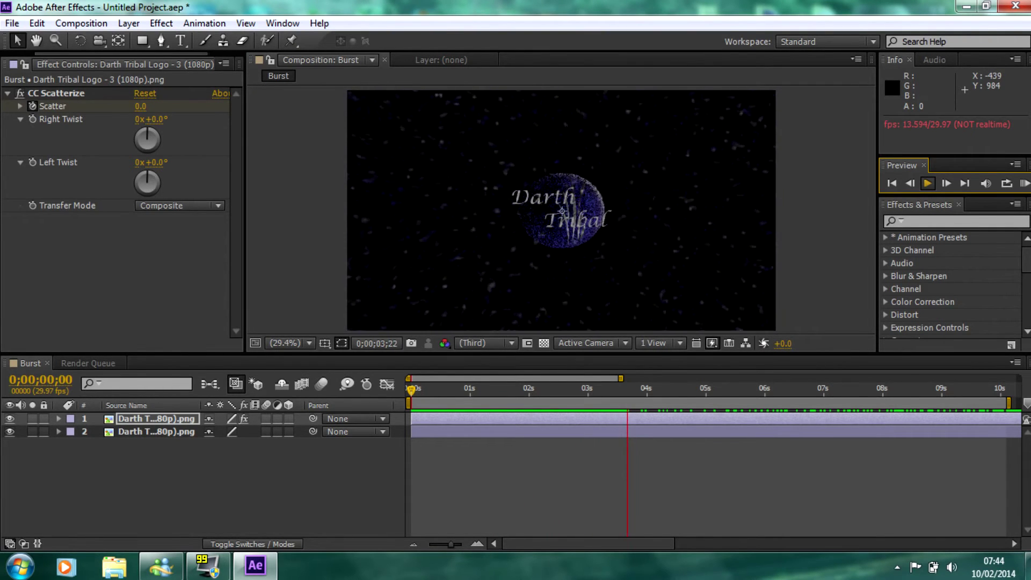
left_click(927, 183)
left_click(894, 185)
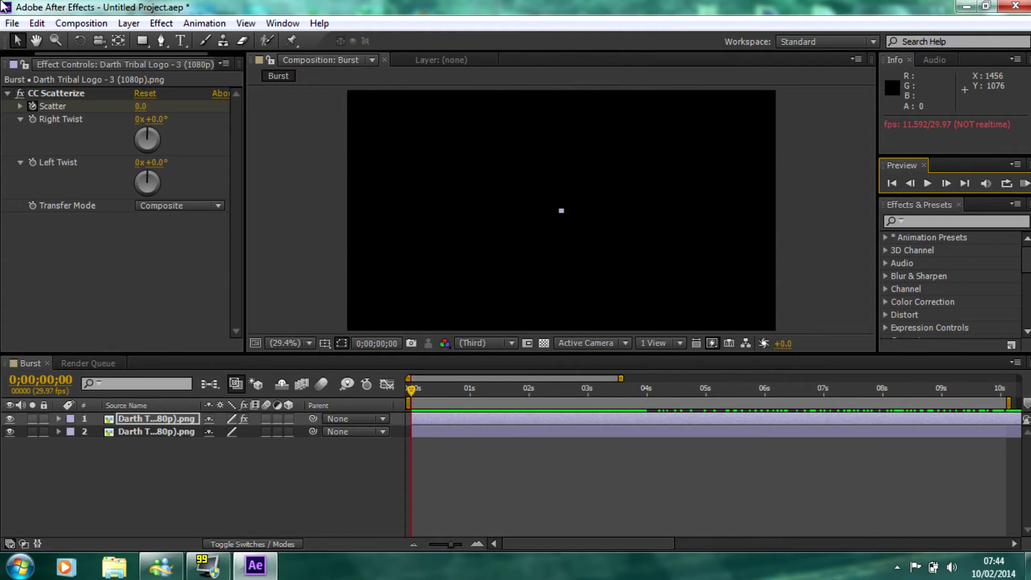
left_click(7, 93)
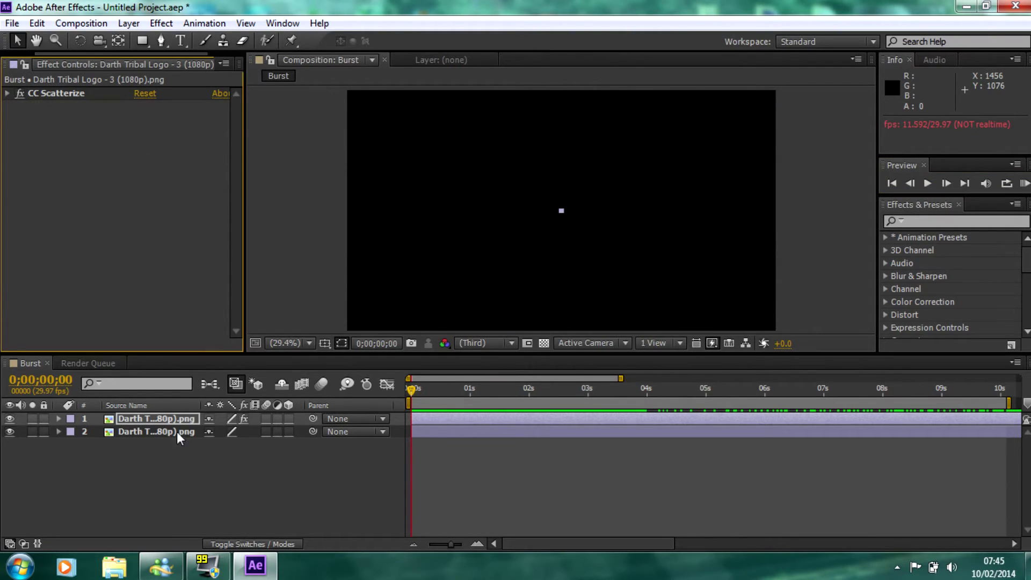
left_click(141, 464)
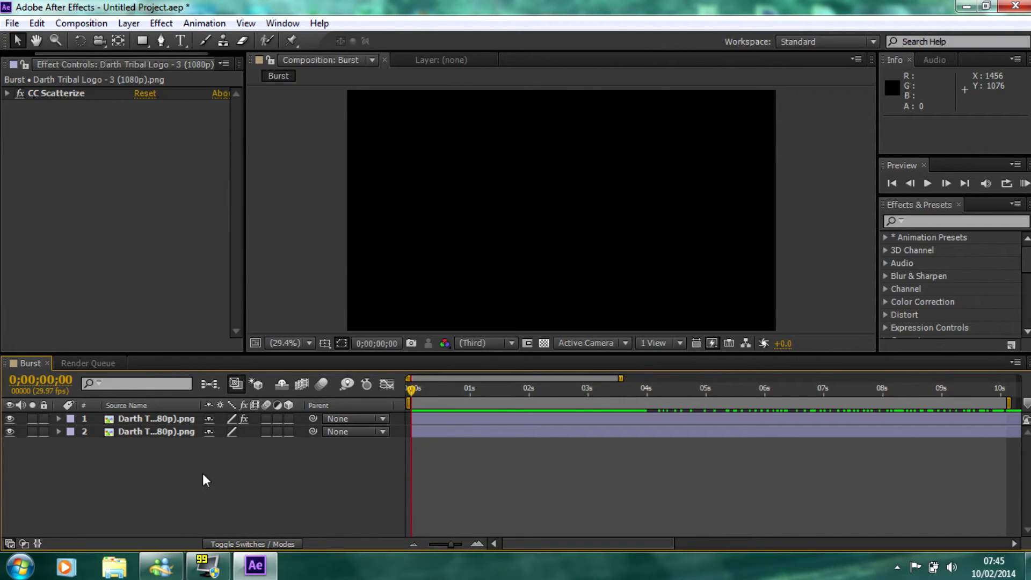
right_click(155, 469)
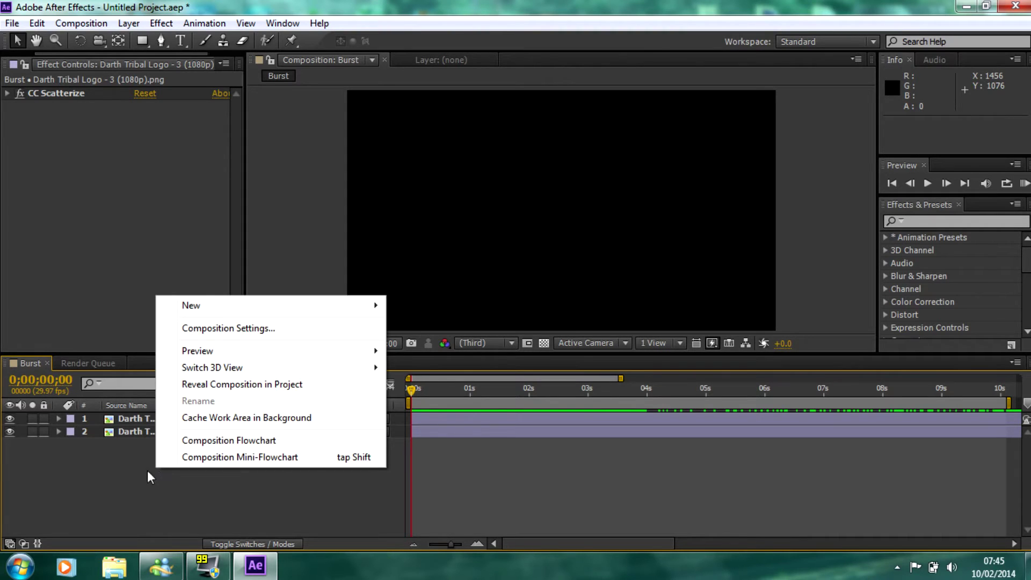
Step: Add a 1920×1080 black solid named 'Light' and drag it below the two logo layers
left_click(192, 475)
right_click(180, 473)
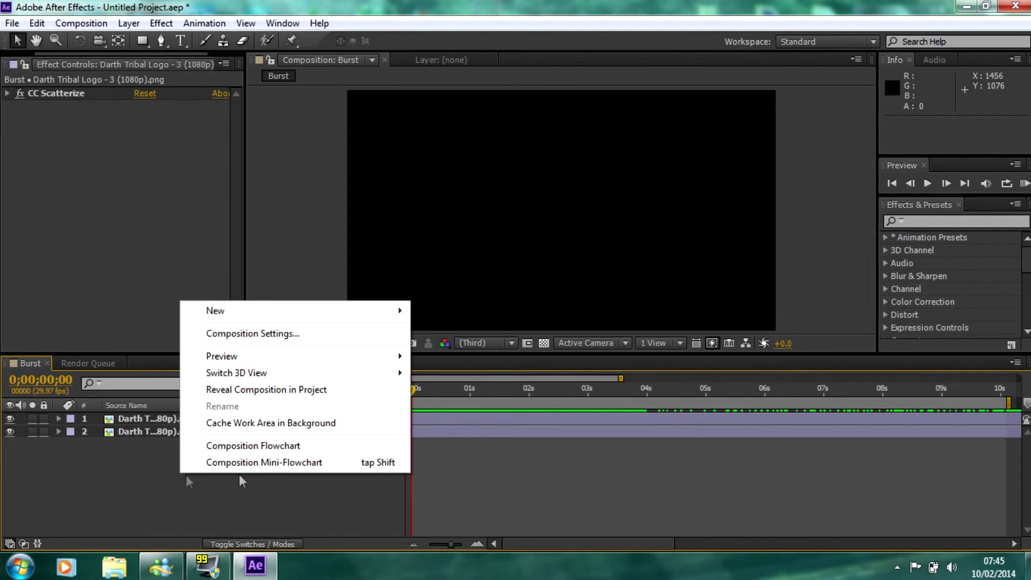
mouse_move(238, 311)
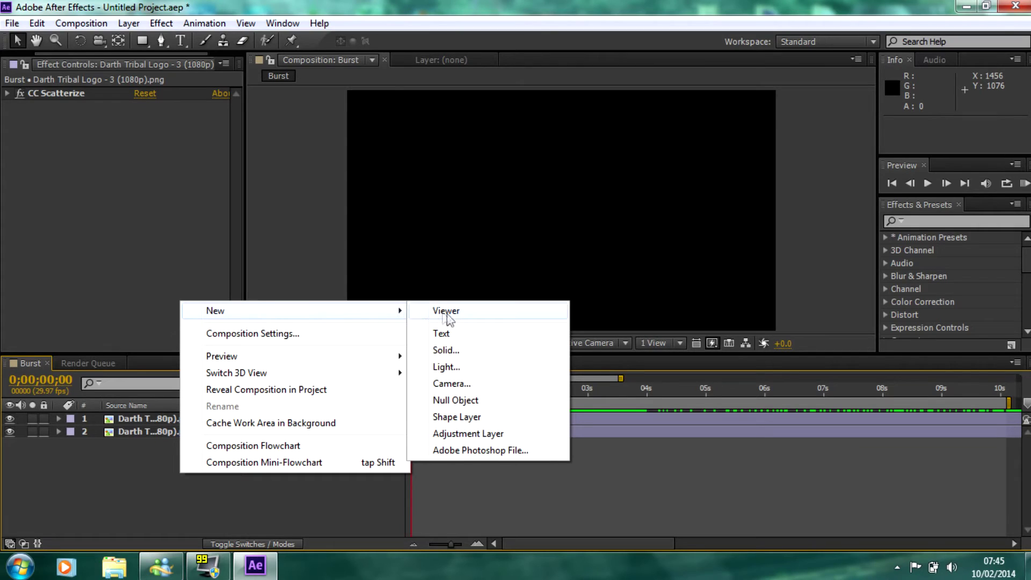
left_click(445, 350)
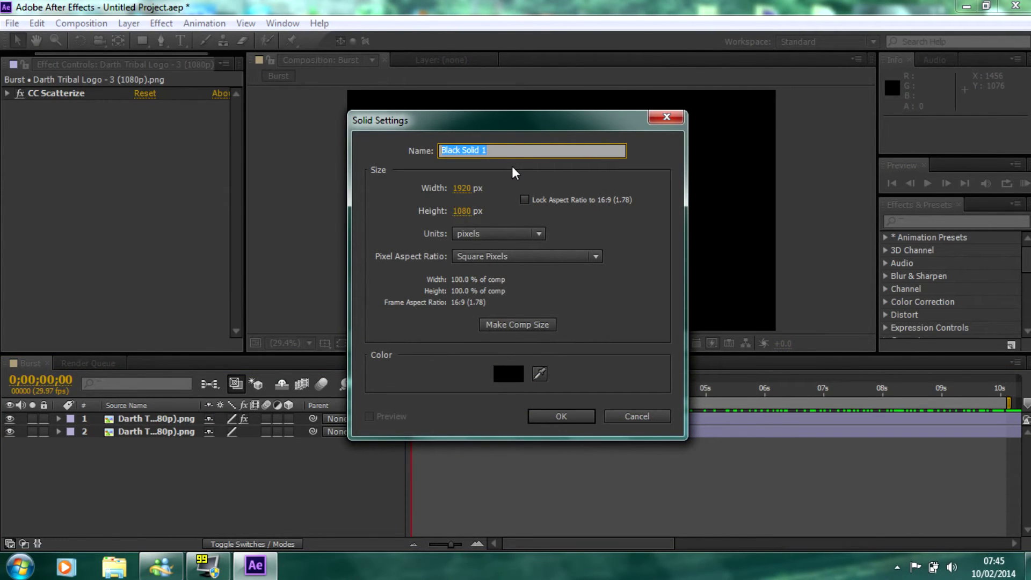
type("Light")
left_click(548, 417)
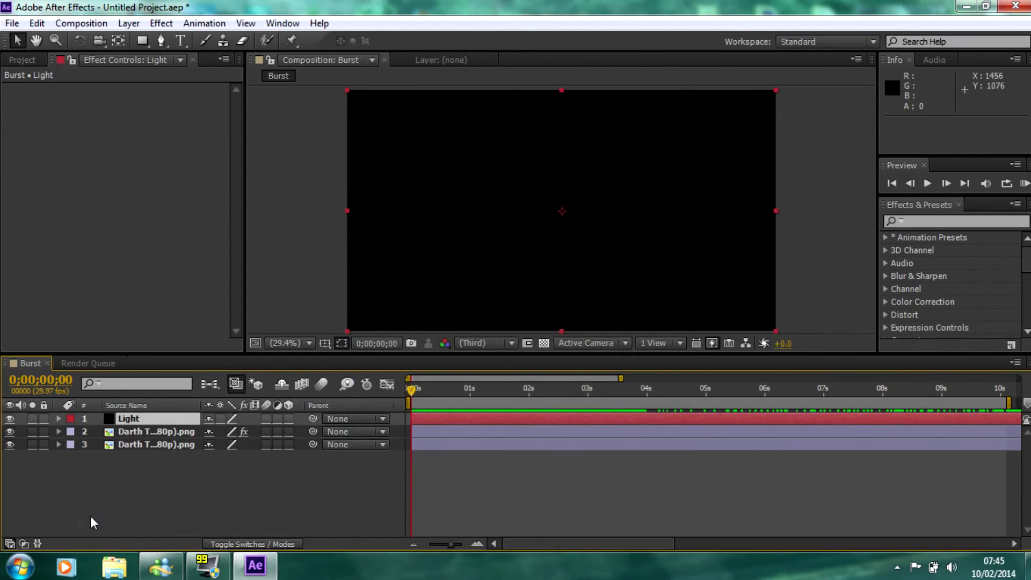
left_click_drag(134, 423, 139, 458)
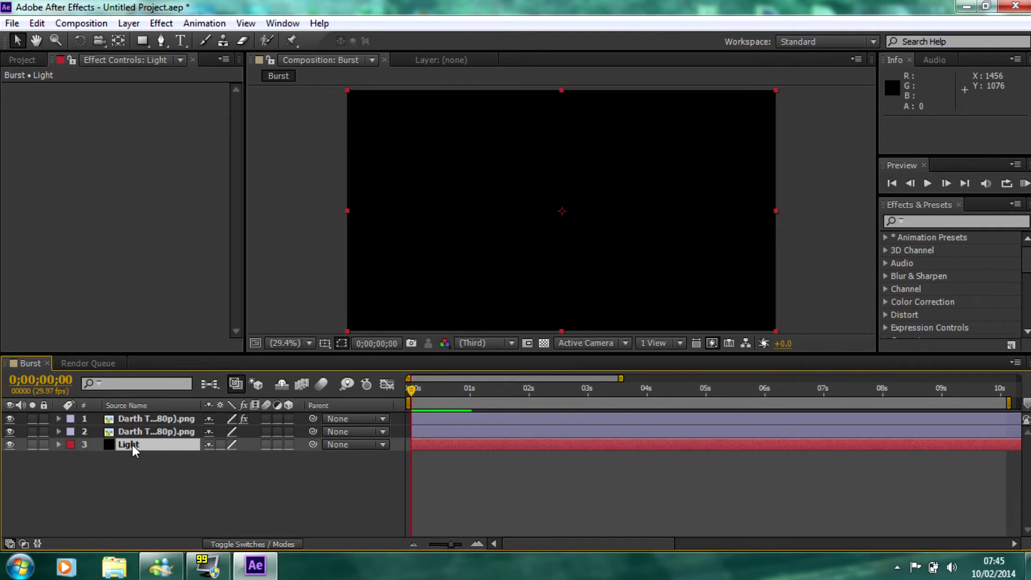
Step: Apply the Video Copilot Optical Flares effect to the Light solid
left_click(161, 23)
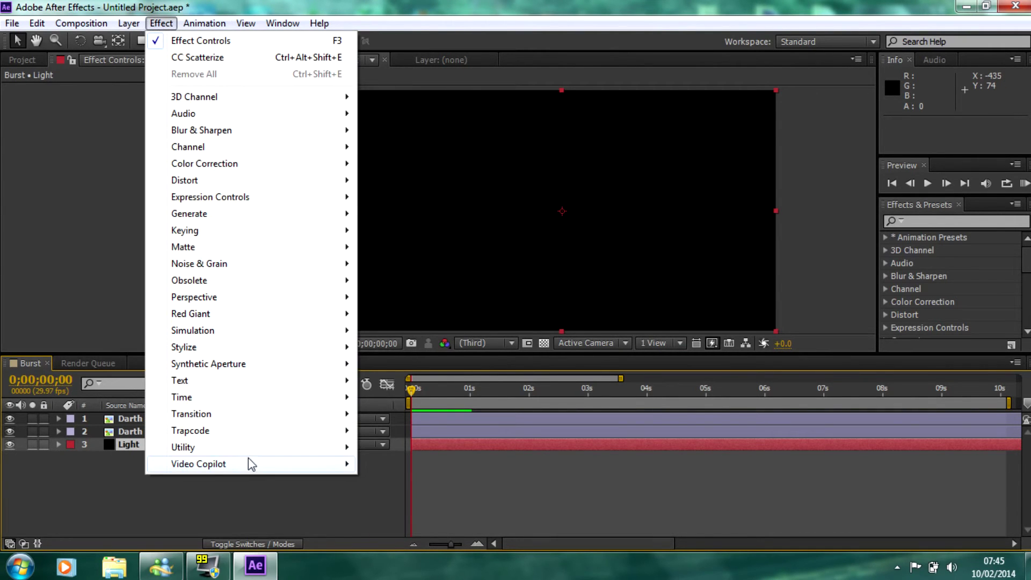
mouse_move(261, 467)
left_click(405, 465)
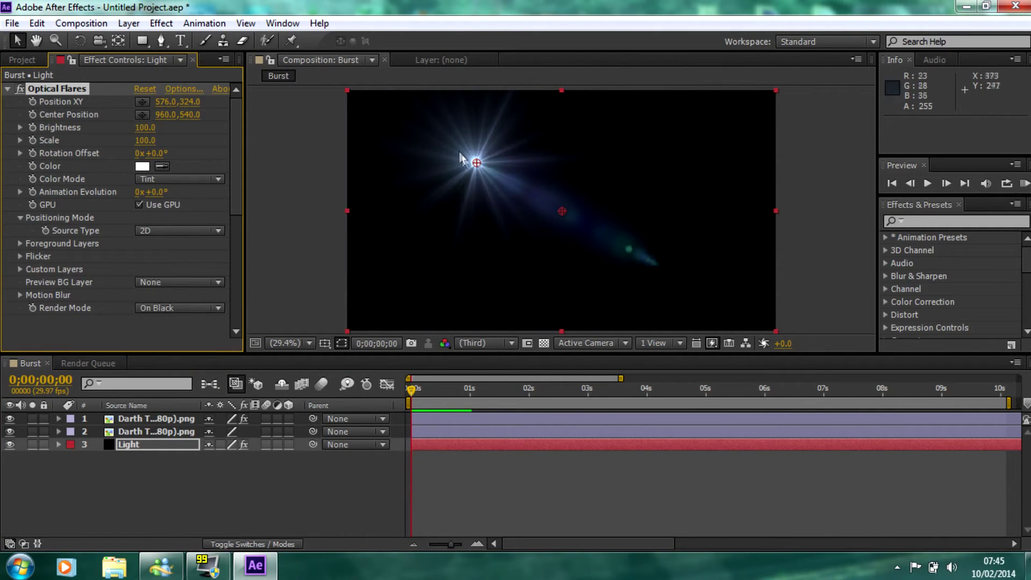
Step: Open the Optical Flares Options editor and adjust its window size and position
left_click(182, 92)
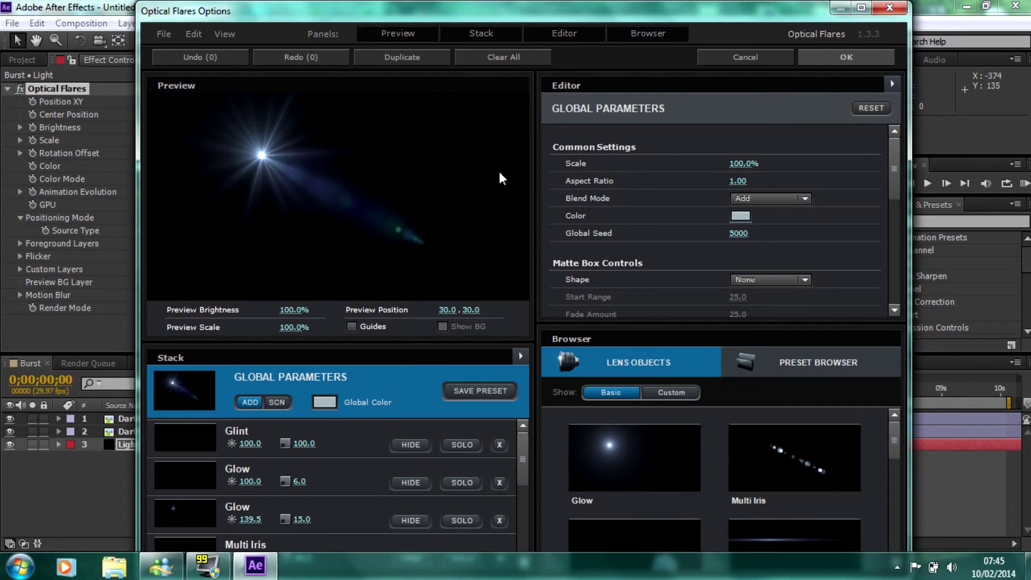
double_click(559, 11)
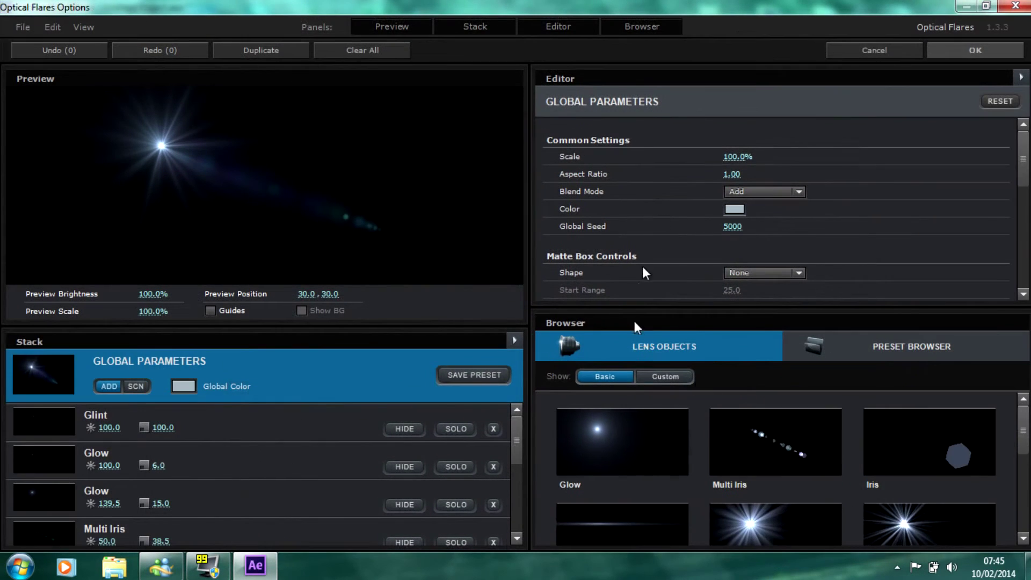
left_click(985, 6)
mouse_move(622, 16)
left_mouse_down()
mouse_move(624, 5)
mouse_move(623, 16)
left_mouse_up()
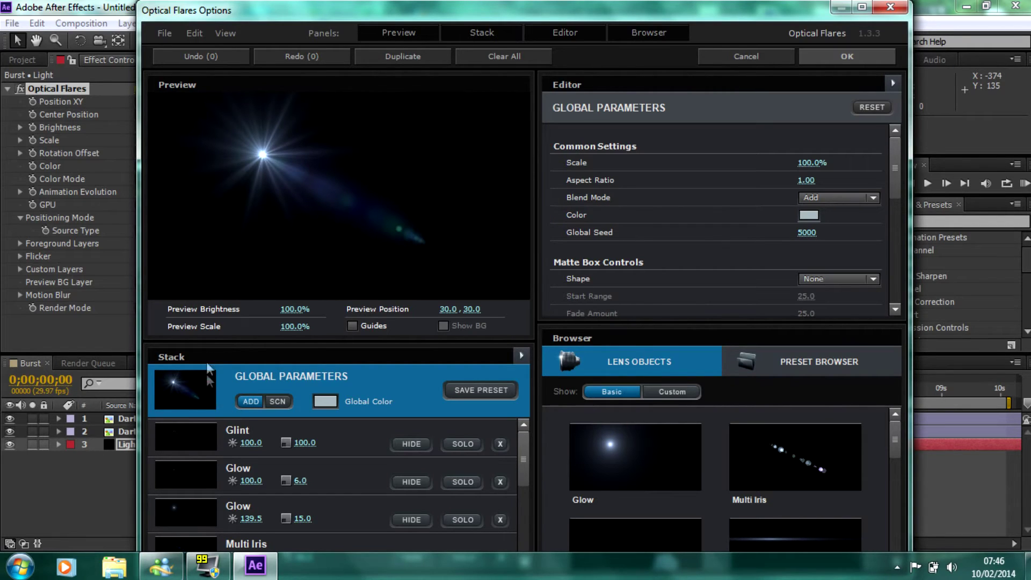
Step: Delete the five Multi Iris elements from the lens stack and apply the flare design
scroll(515, 463, "down", 1)
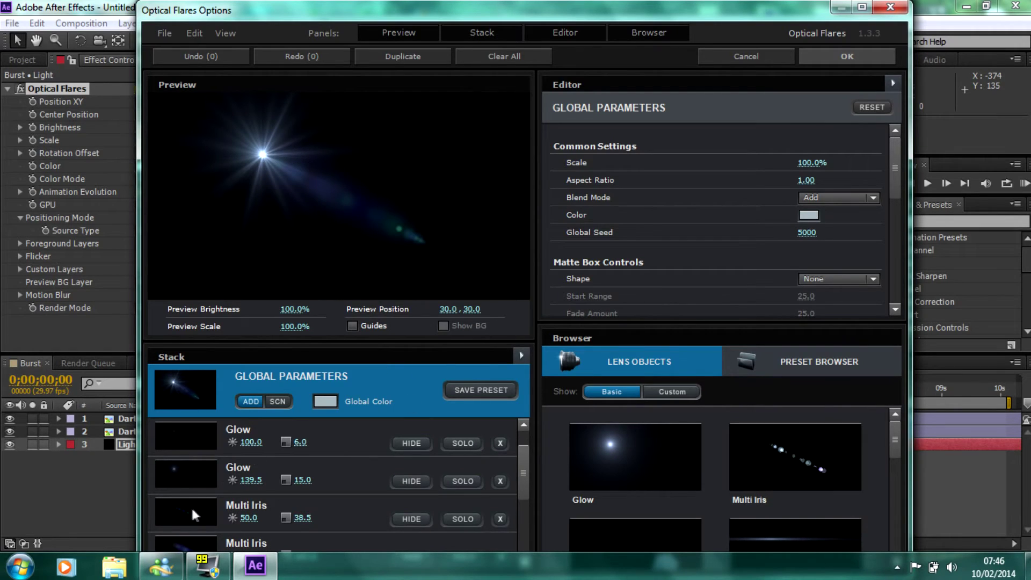
left_click(500, 520)
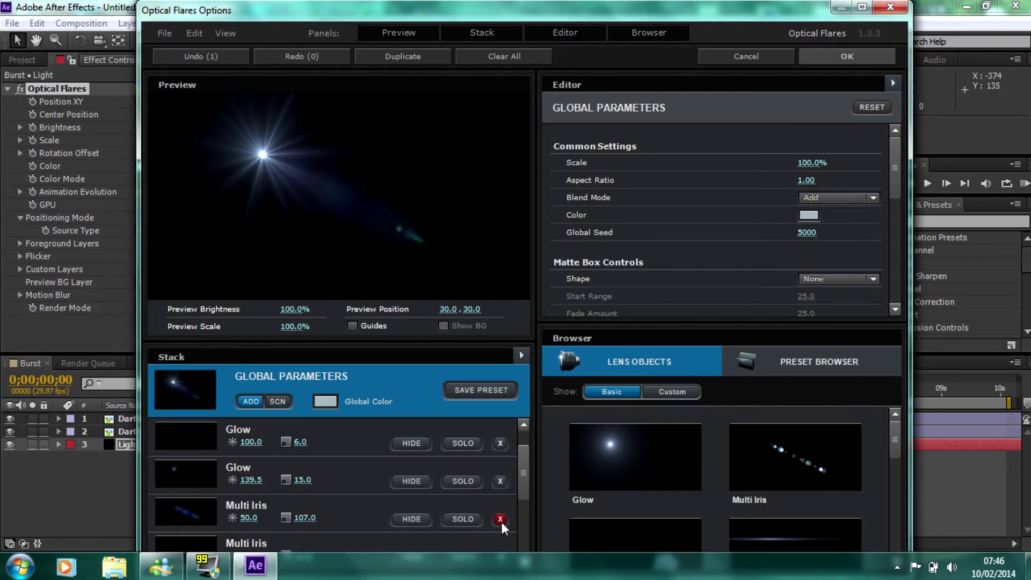
left_click(500, 520)
left_click(500, 520)
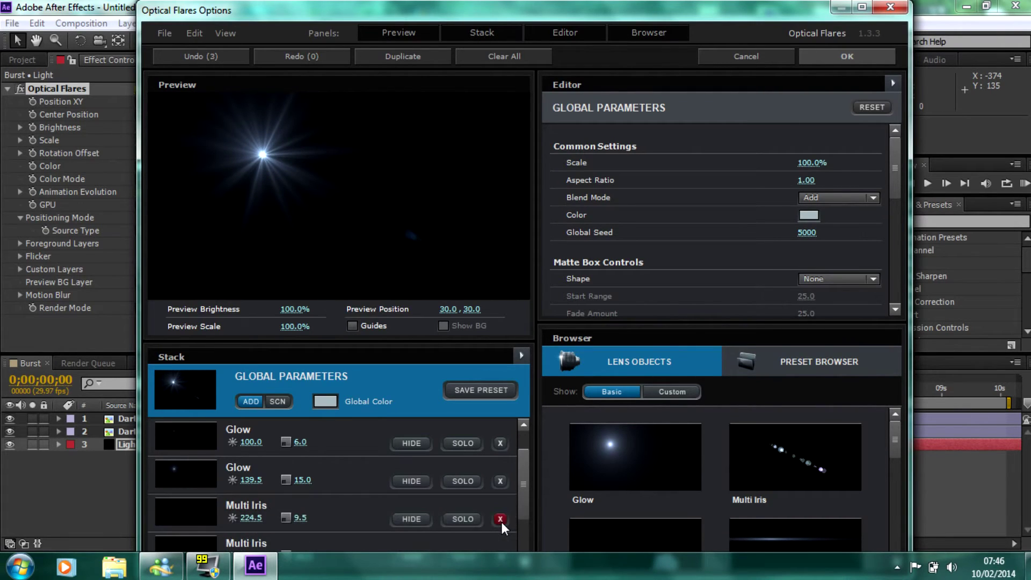
left_click(500, 519)
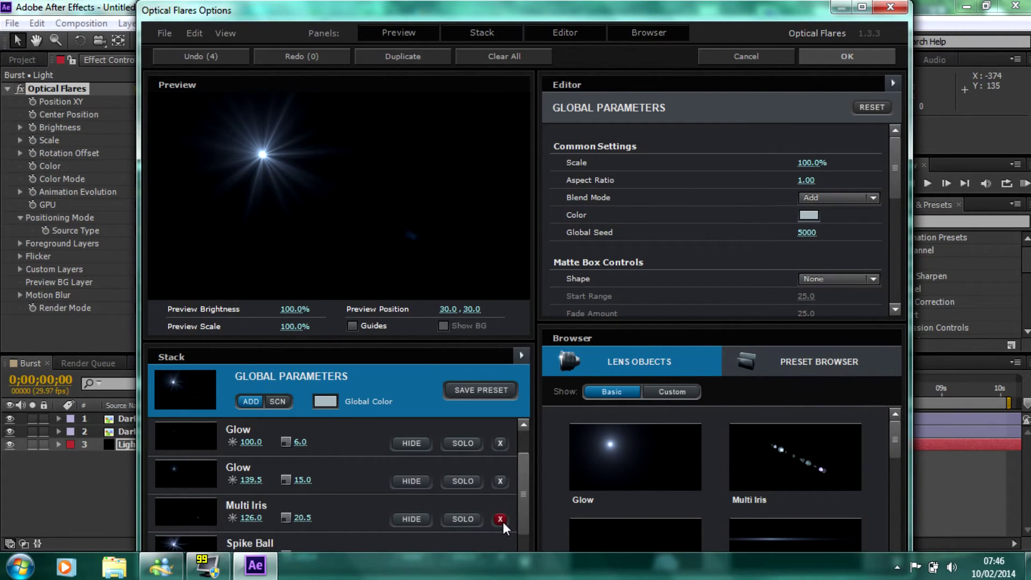
left_click(501, 519)
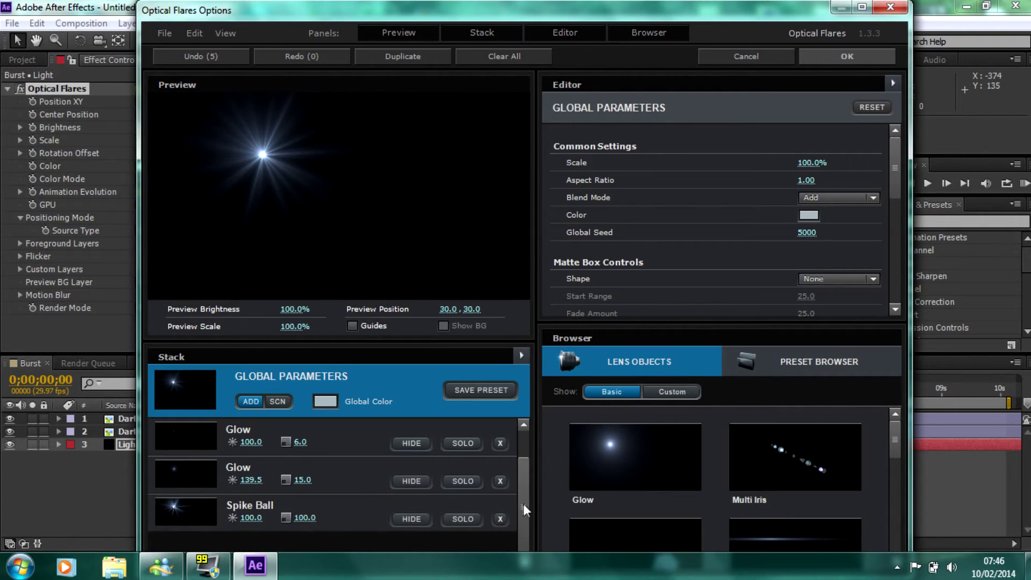
scroll(523, 503, "up", 1)
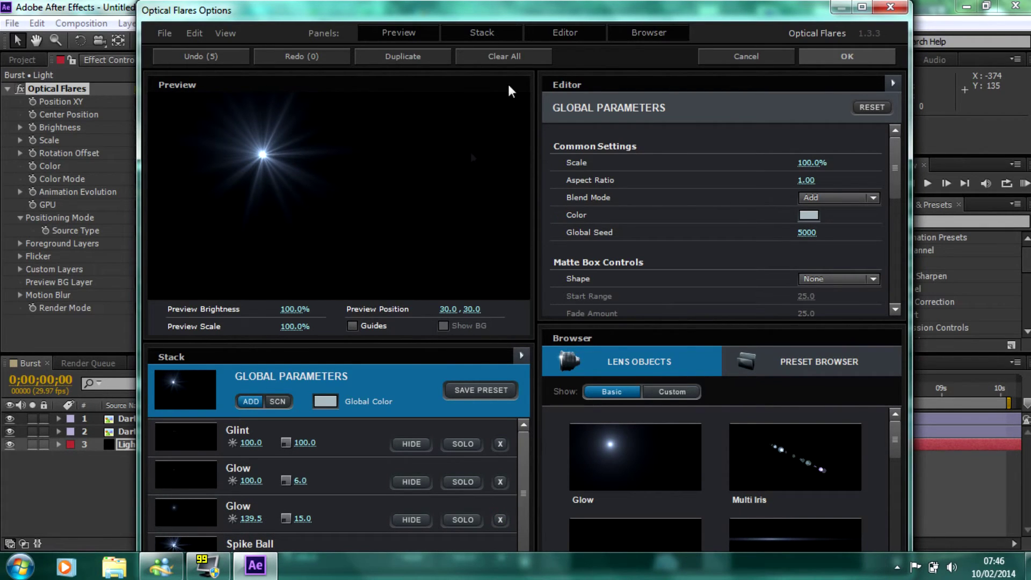
left_click(829, 58)
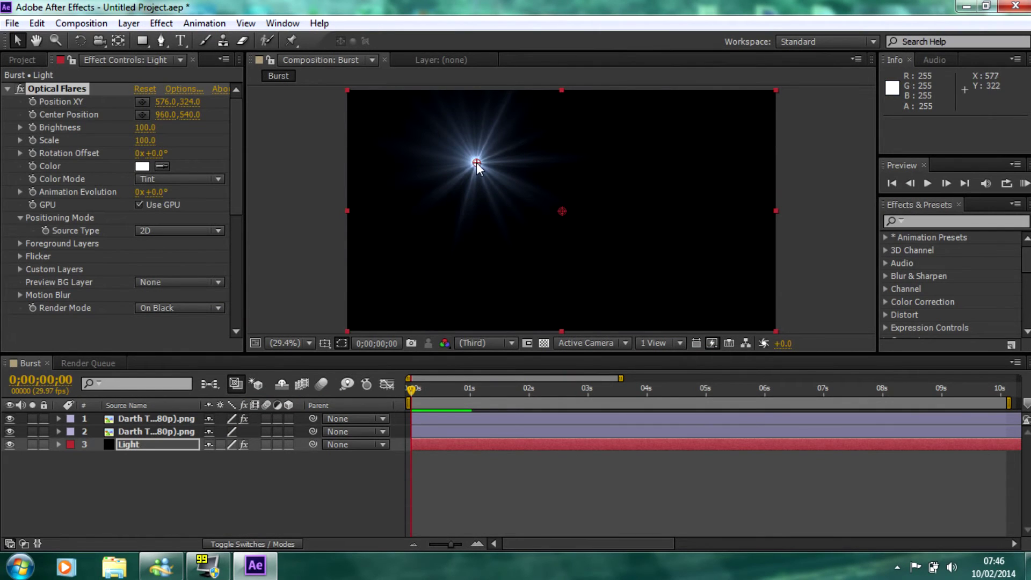
Step: Move the flare to the comp centre and set its colour to deep blue #1E19D1
left_click_drag(478, 164, 562, 211)
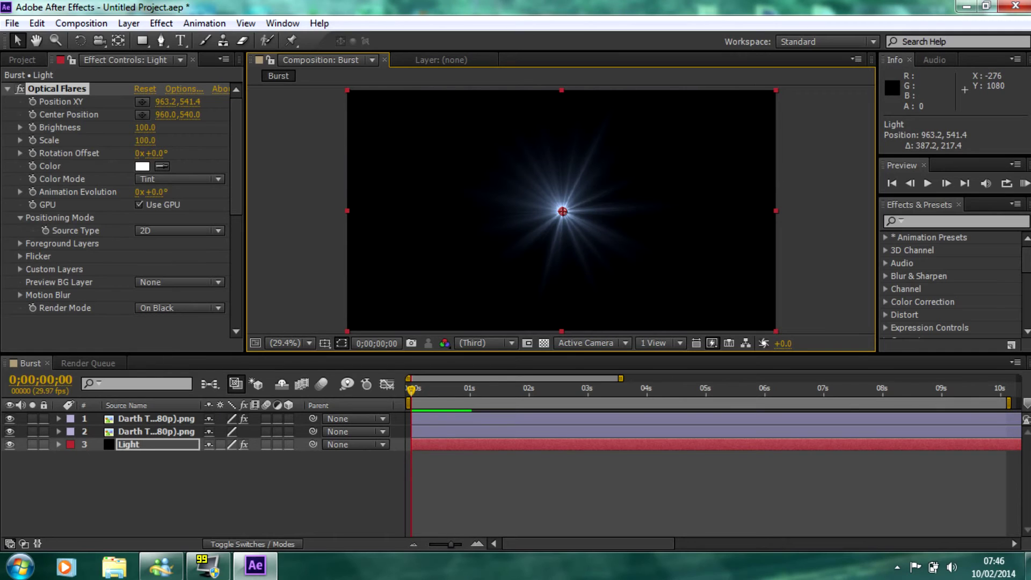
left_click(143, 166)
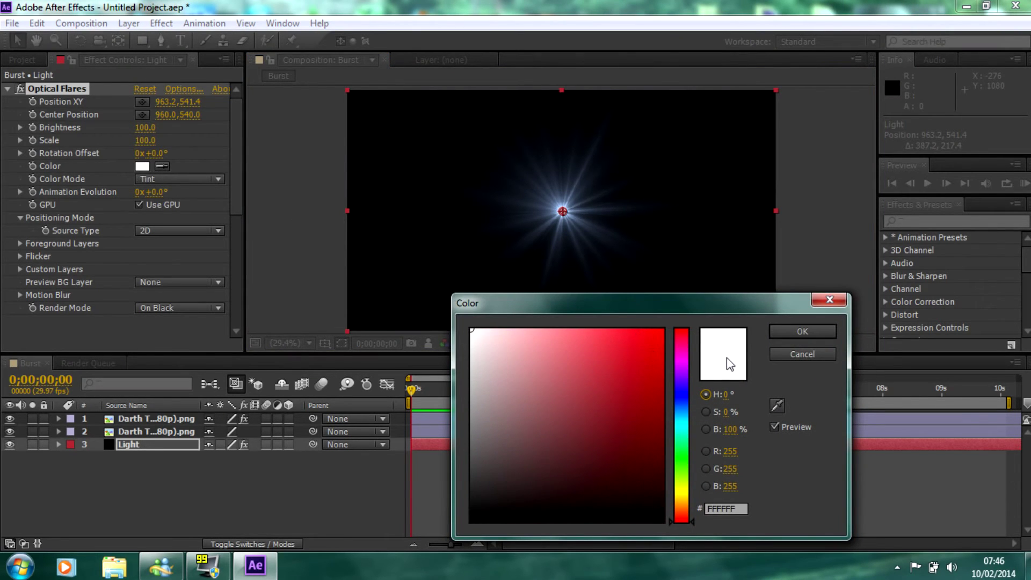
left_click(679, 392)
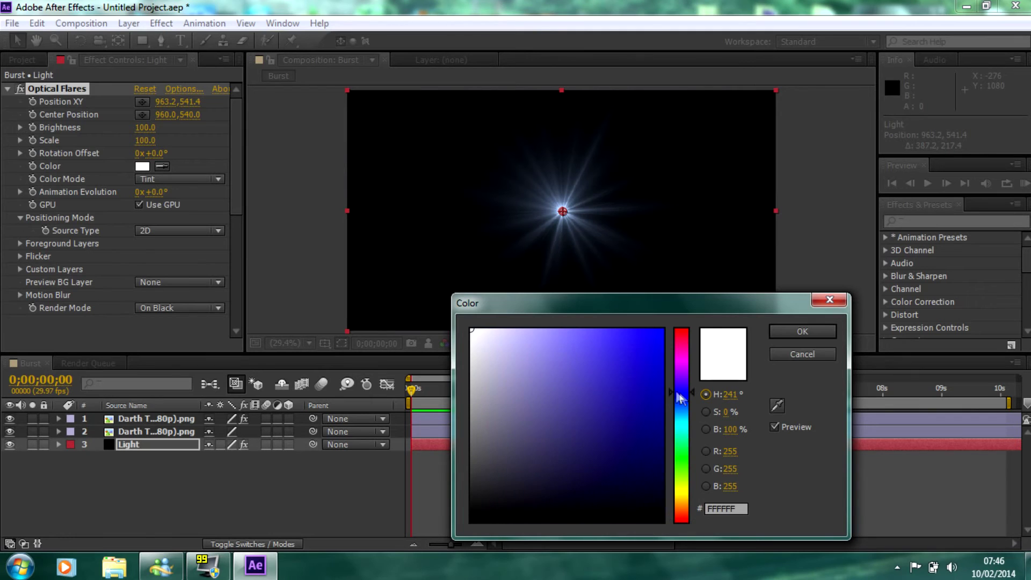
mouse_move(657, 383)
left_mouse_down()
mouse_move(663, 347)
mouse_move(621, 361)
left_mouse_up()
mouse_move(550, 383)
left_mouse_down()
mouse_move(547, 365)
mouse_move(610, 340)
mouse_move(592, 340)
mouse_move(584, 356)
left_mouse_up()
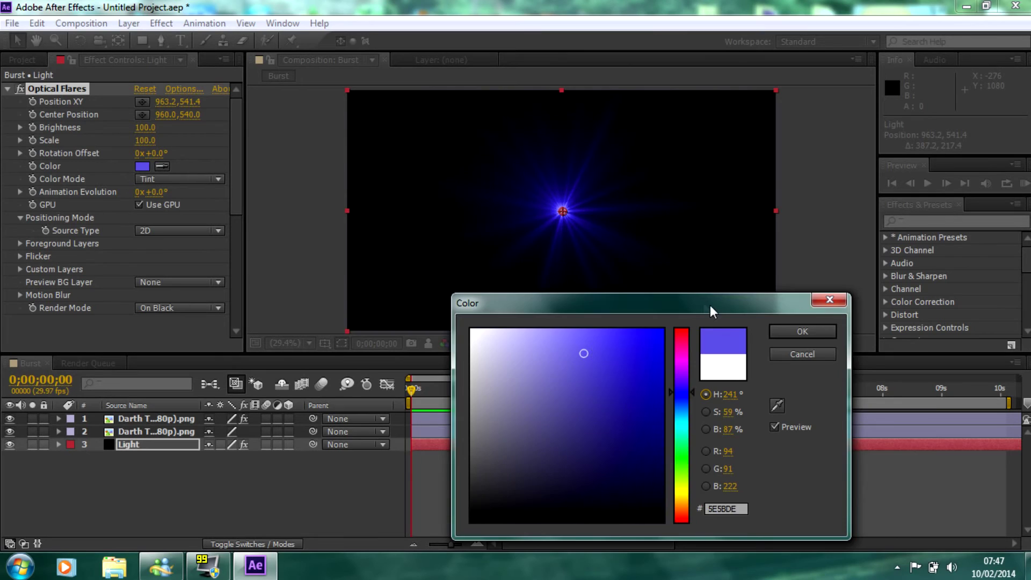
left_click_drag(709, 305, 659, 297)
left_click(603, 345)
left_click_drag(603, 345, 627, 357)
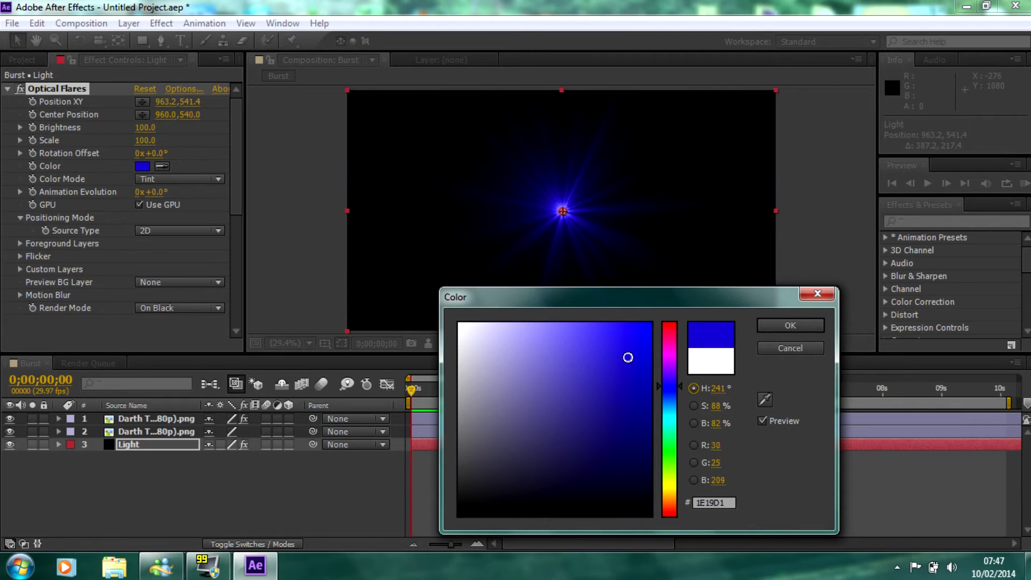
left_click(791, 327)
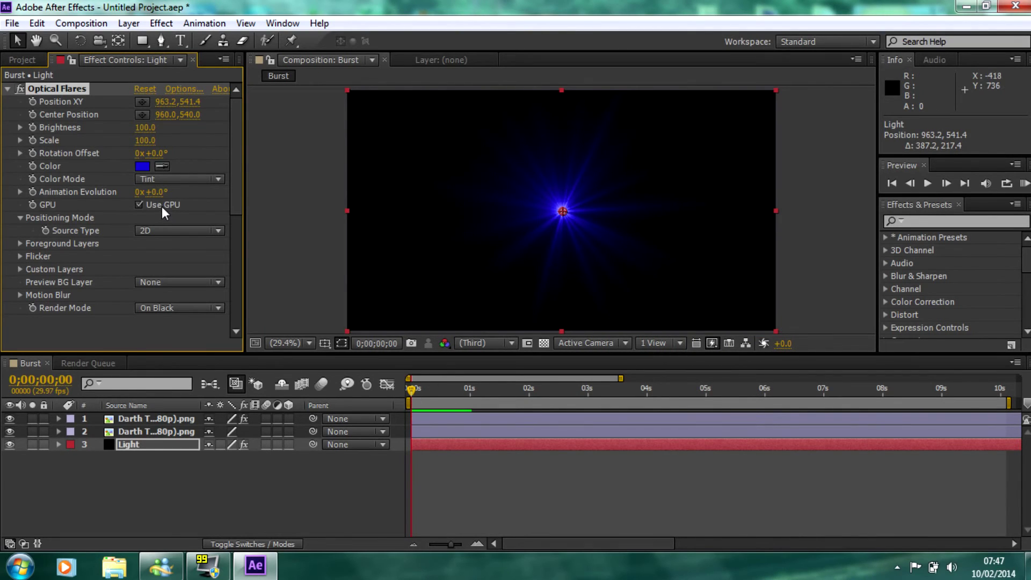
Step: At one second, add an Optical Flares Scale keyframe set to 0
left_click(58, 444)
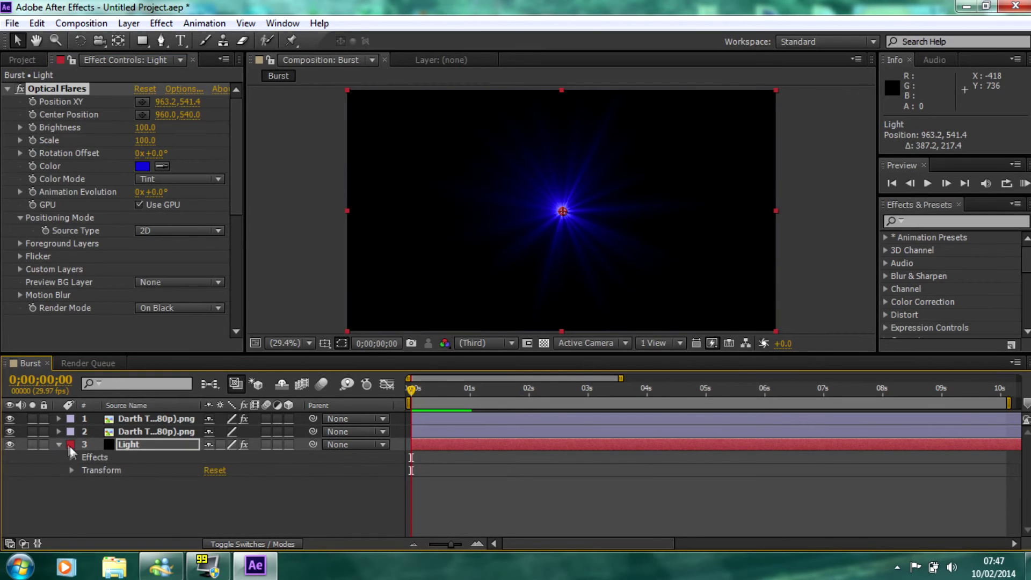
left_click_drag(411, 393, 471, 388)
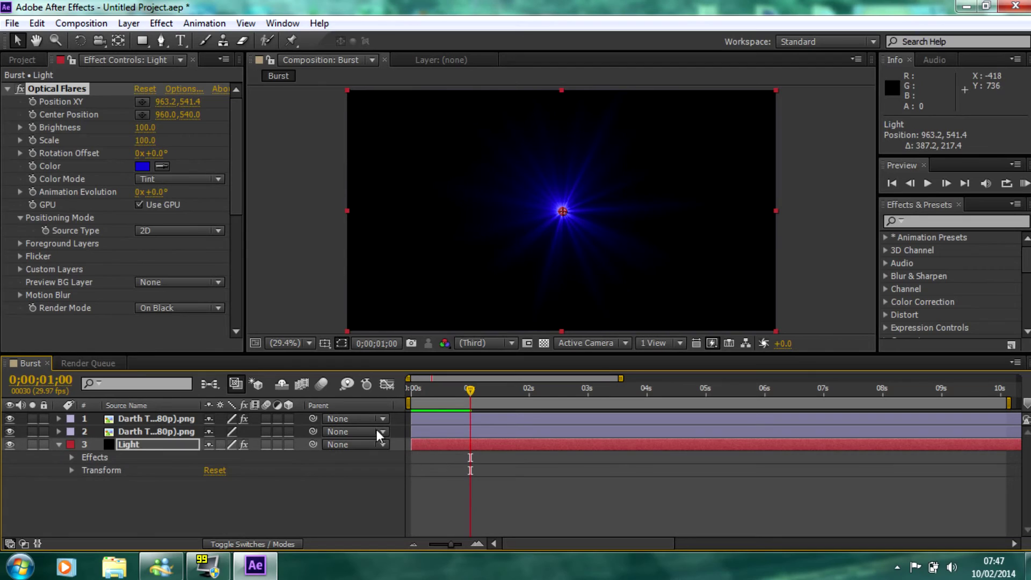
left_click(72, 458)
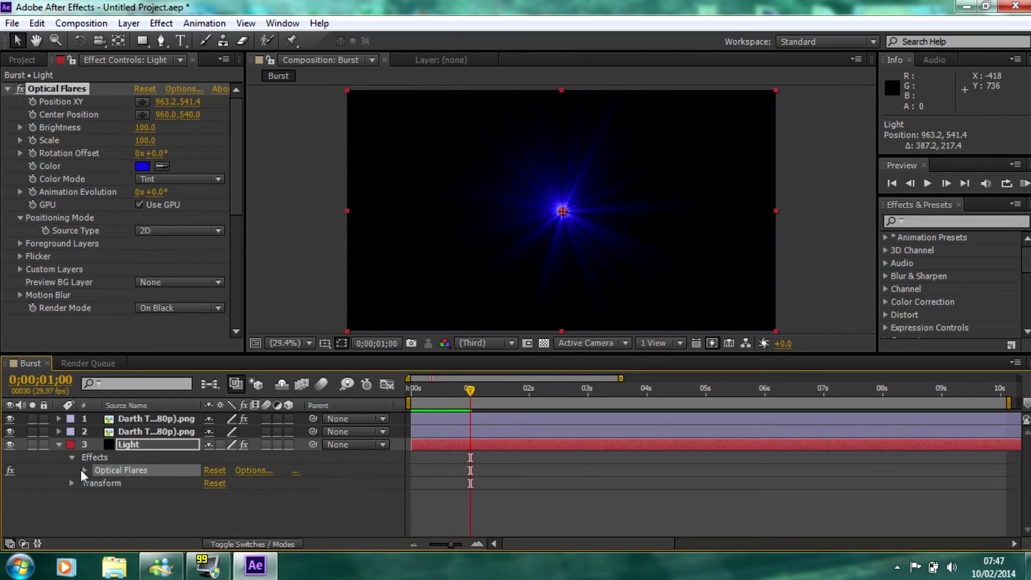
left_click(84, 470)
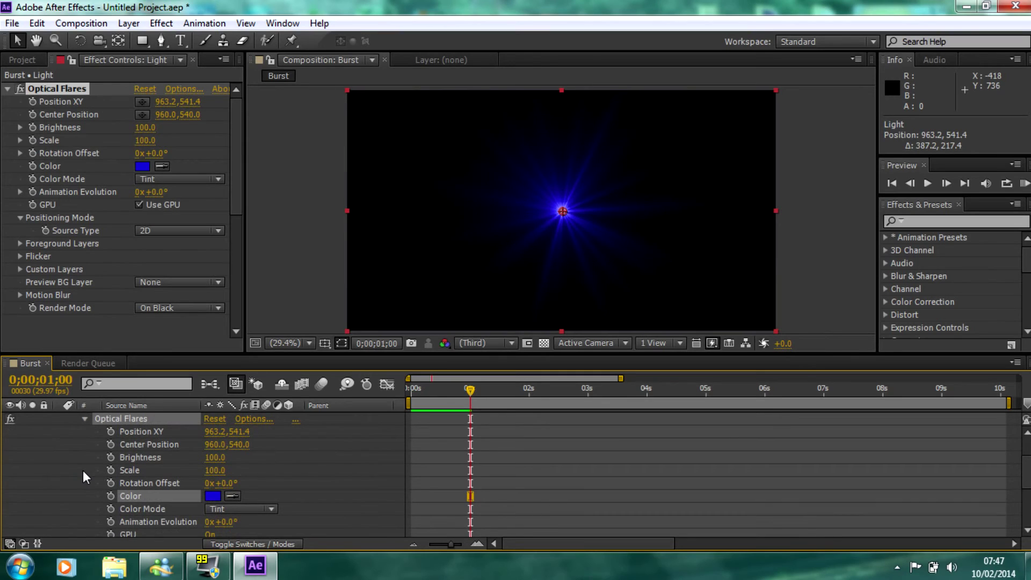
left_click(110, 471)
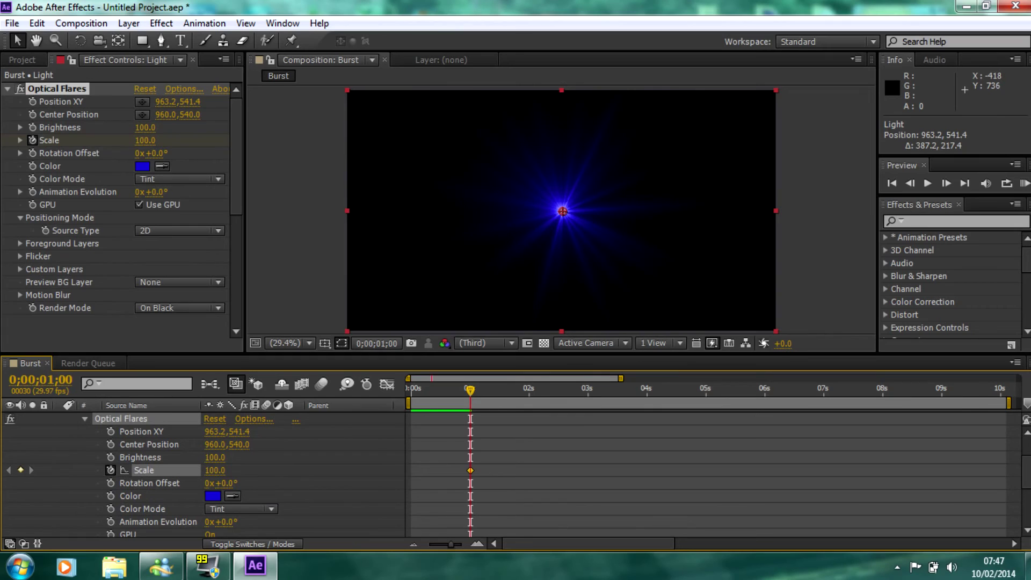
left_click_drag(214, 470, 182, 470)
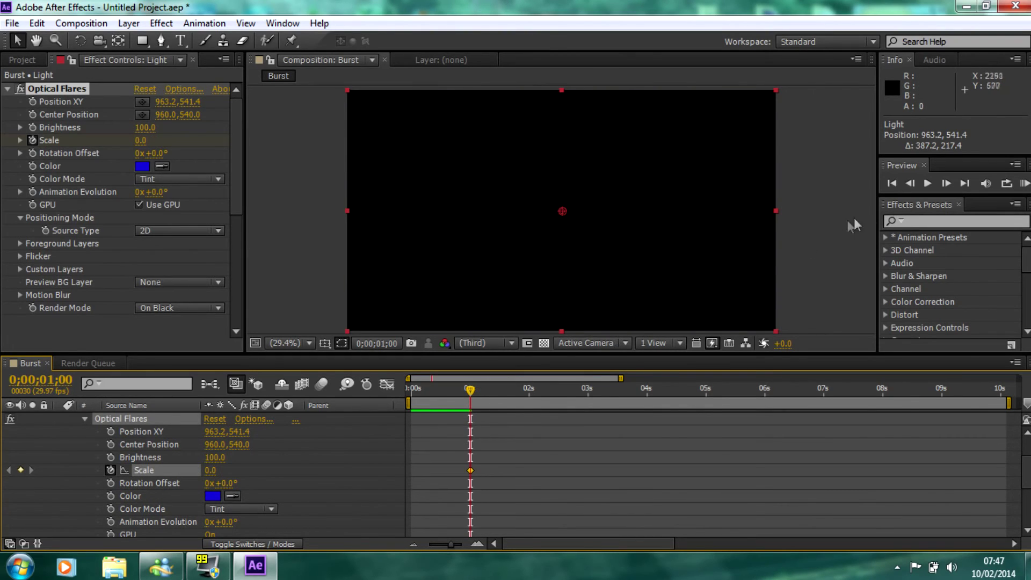
Step: Two frames later, at 0;00;01;02, set the flare's Scale to 200
left_click(946, 183)
left_click(946, 182)
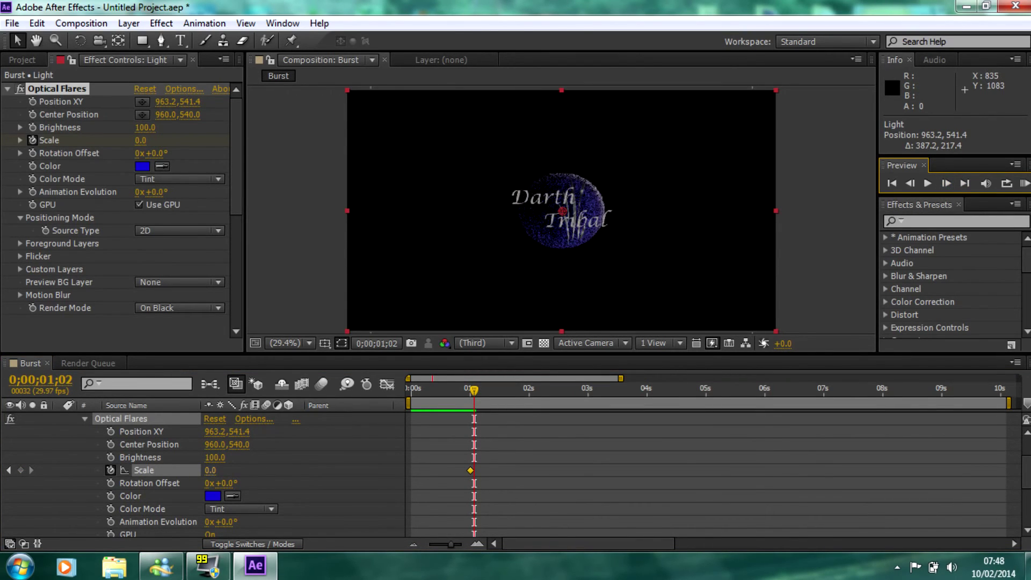
left_click_drag(210, 469, 361, 470)
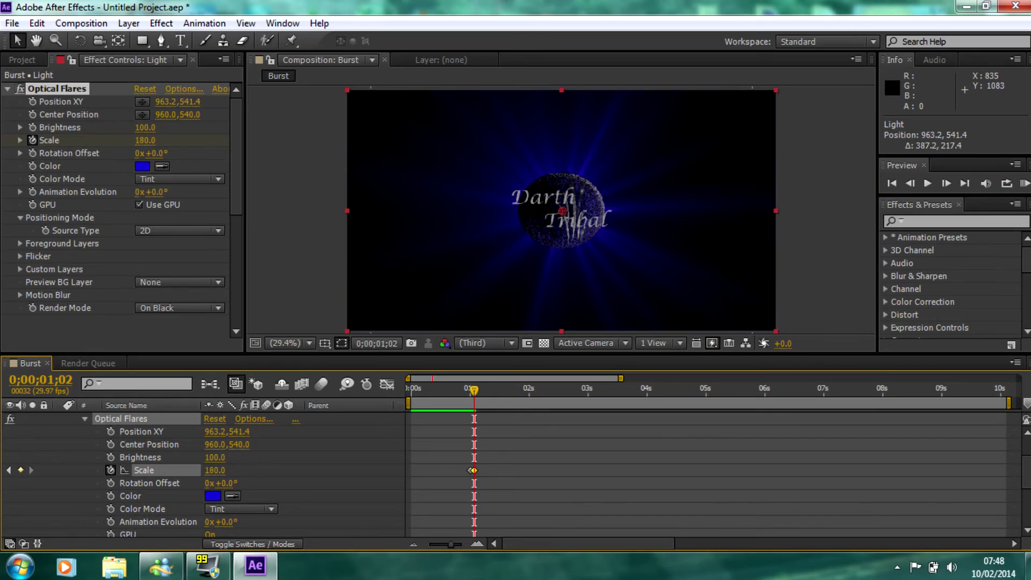
left_click(214, 470)
type("200")
key("Return")
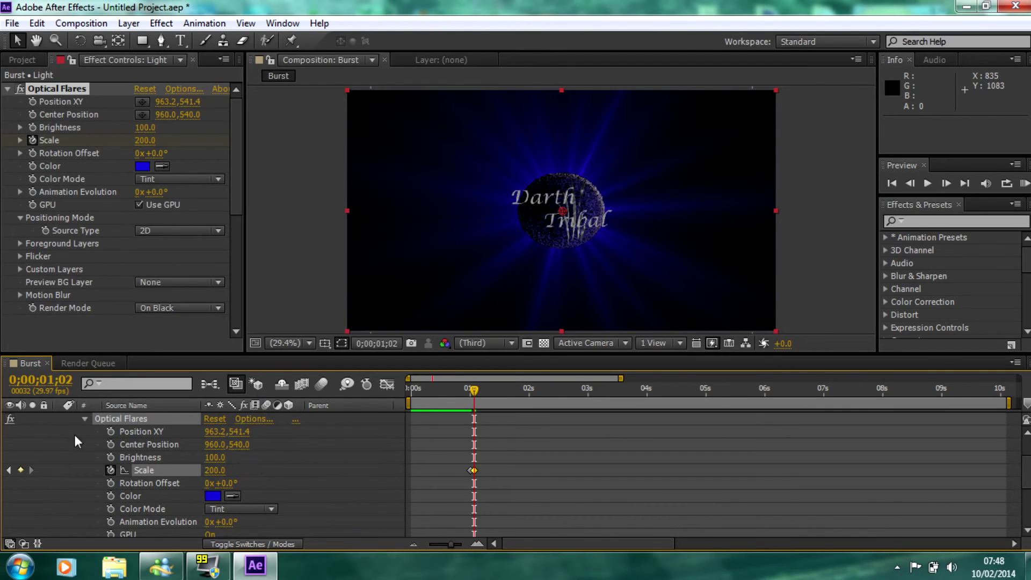
left_click(84, 418)
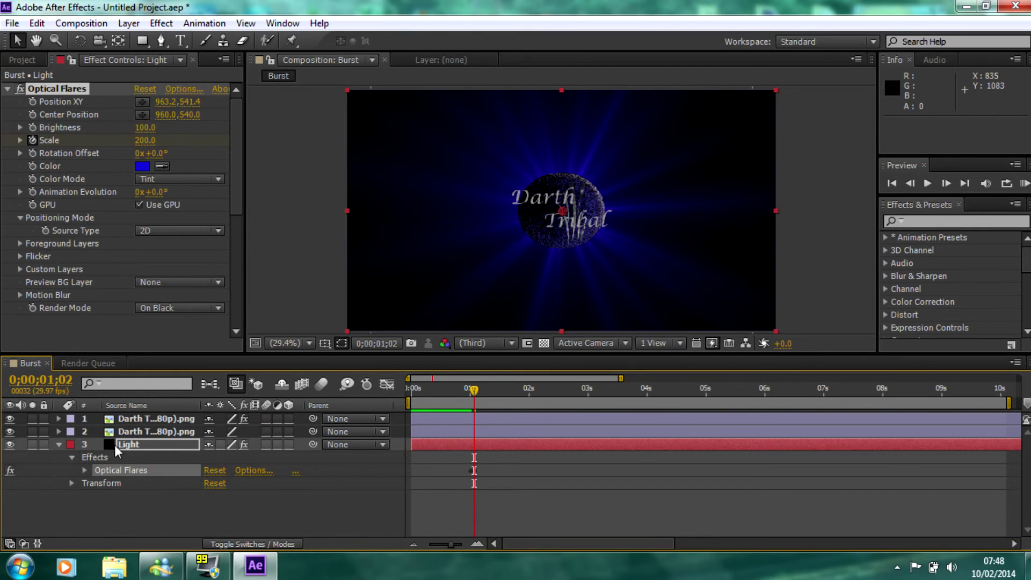
Step: Add a Scale keyframe of 0 at the comp's end, then preview from the start
left_click(84, 470)
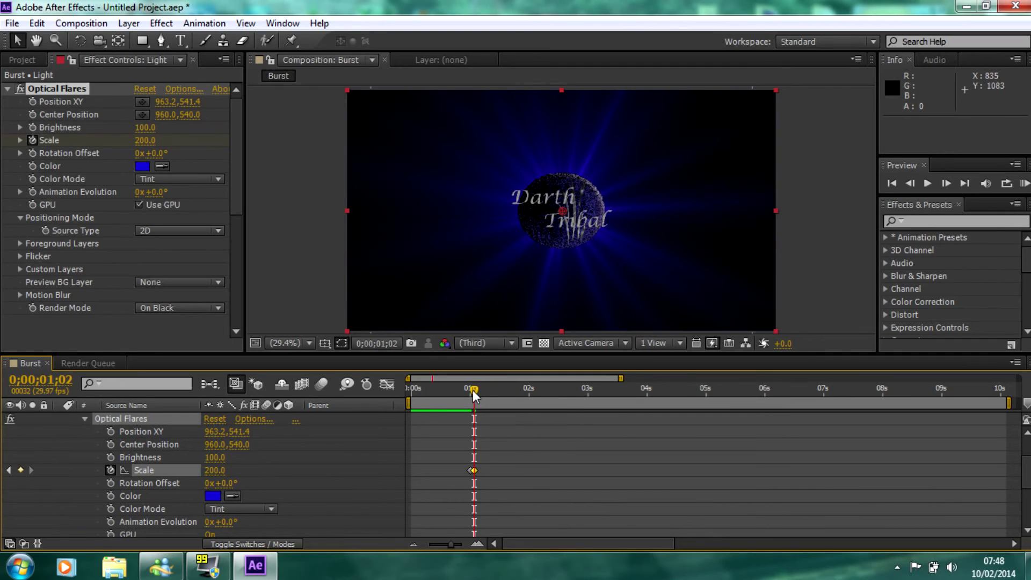
left_click_drag(473, 390, 1007, 395)
left_click(215, 470)
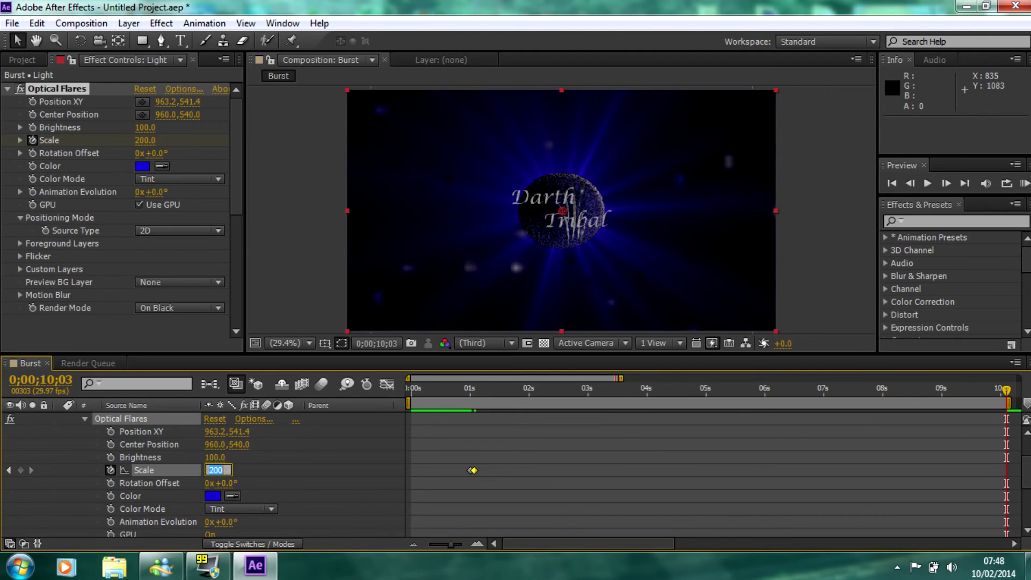
type("0")
key("Return")
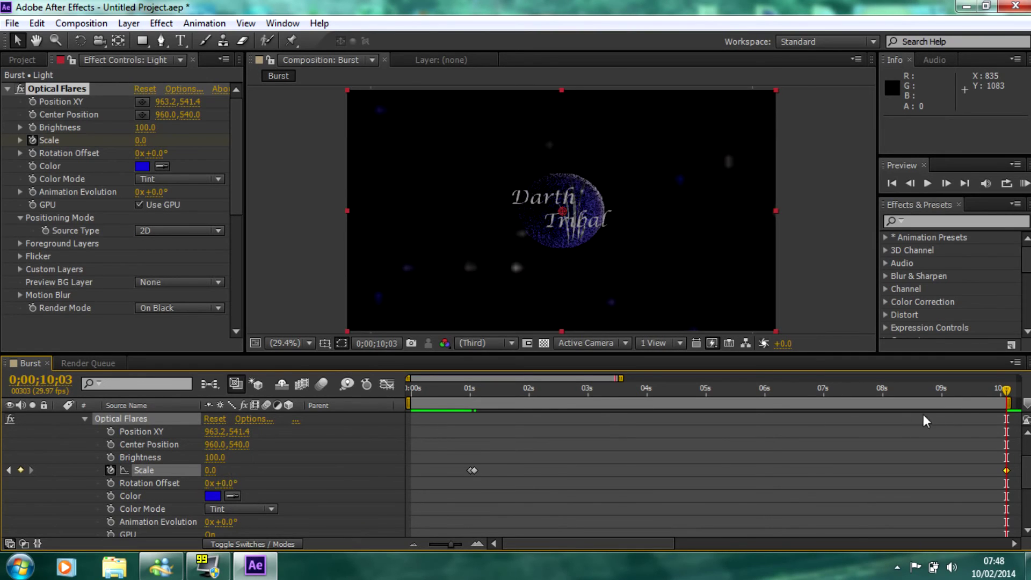
left_click_drag(1006, 396, 411, 421)
left_click(928, 183)
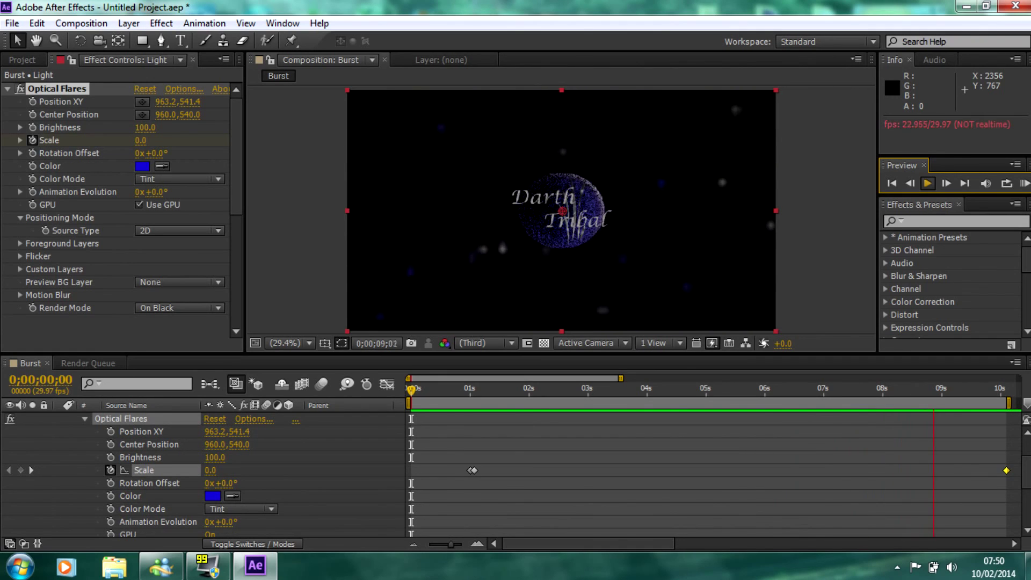
Step: Stop the preview and collapse the Optical Flares properties in the timeline
key("space")
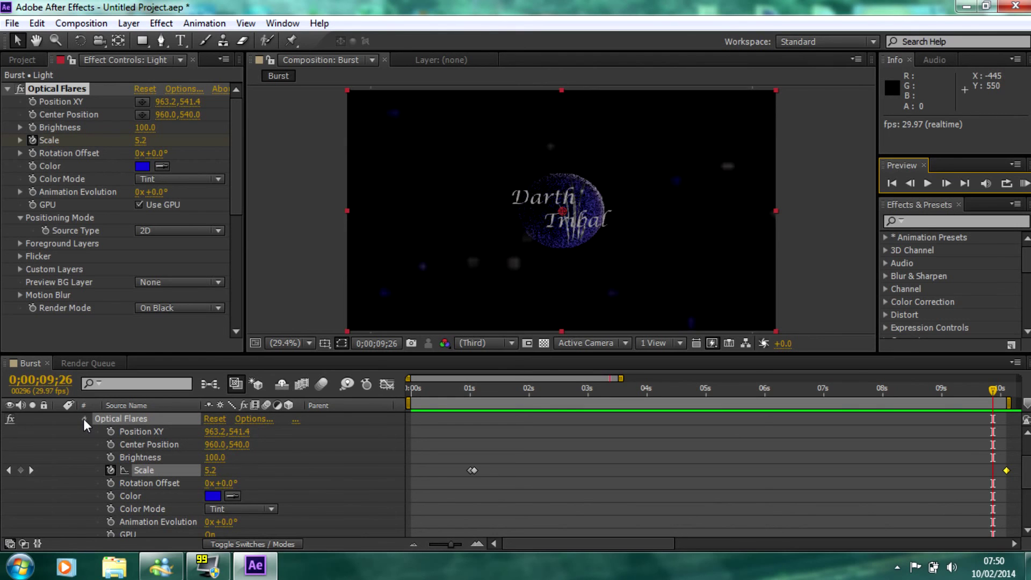
left_click(83, 418)
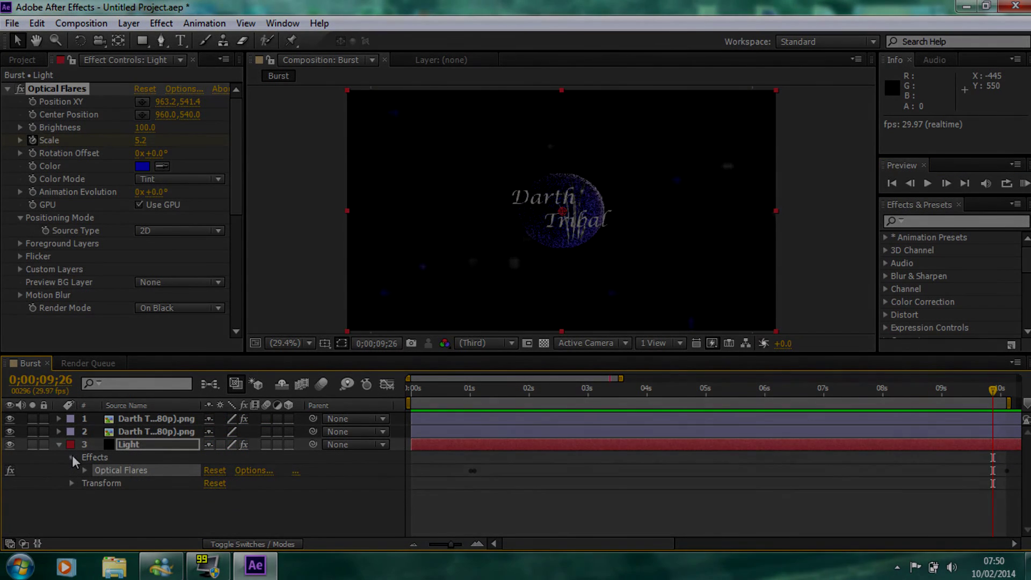